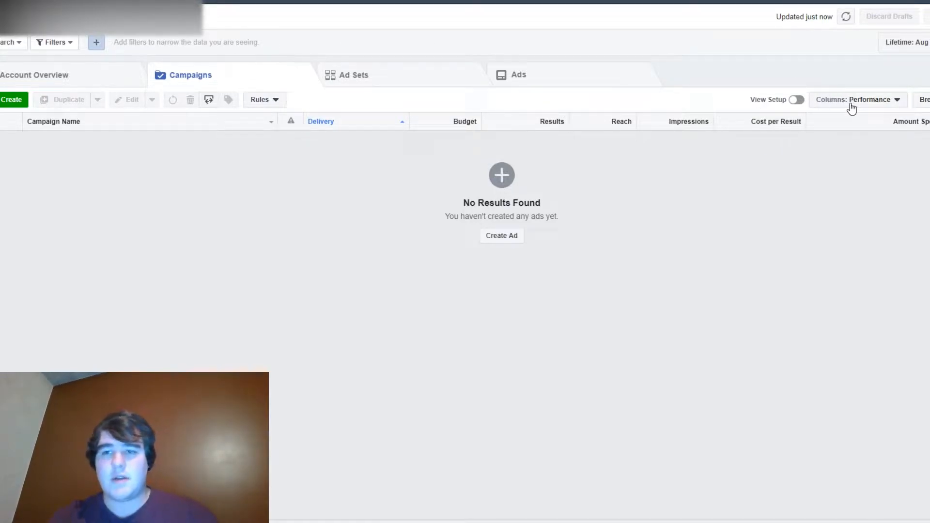
Switch to the ad sets list and apply the Delivery column preset to its table
left_click(852, 107)
left_click(335, 164)
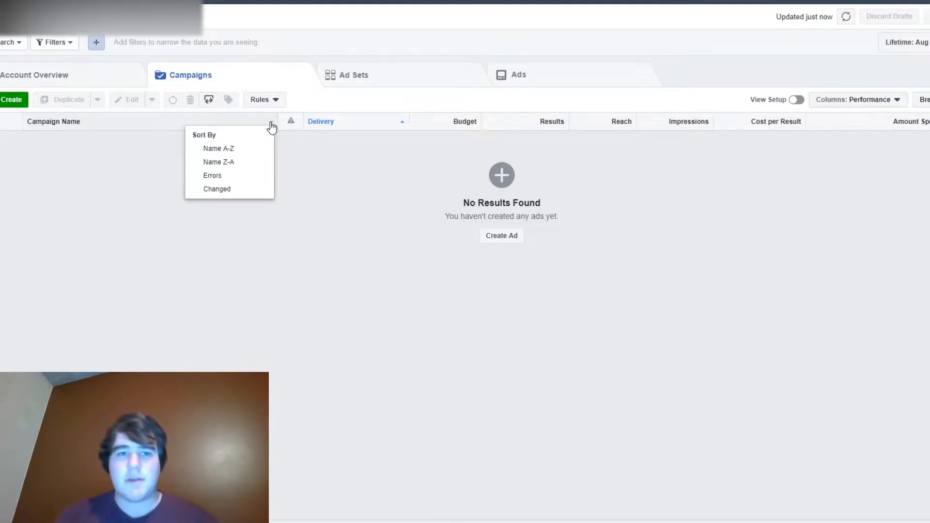
left_click(347, 88)
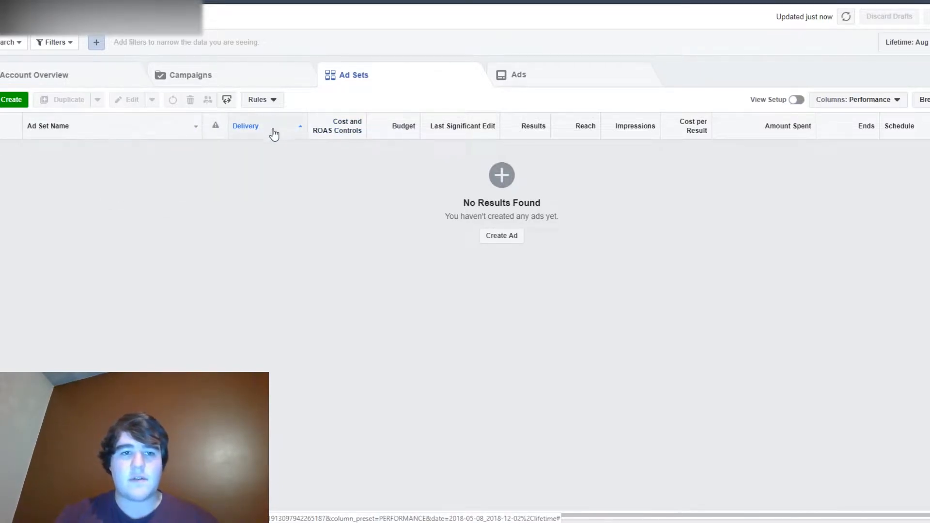
mouse_move(253, 131)
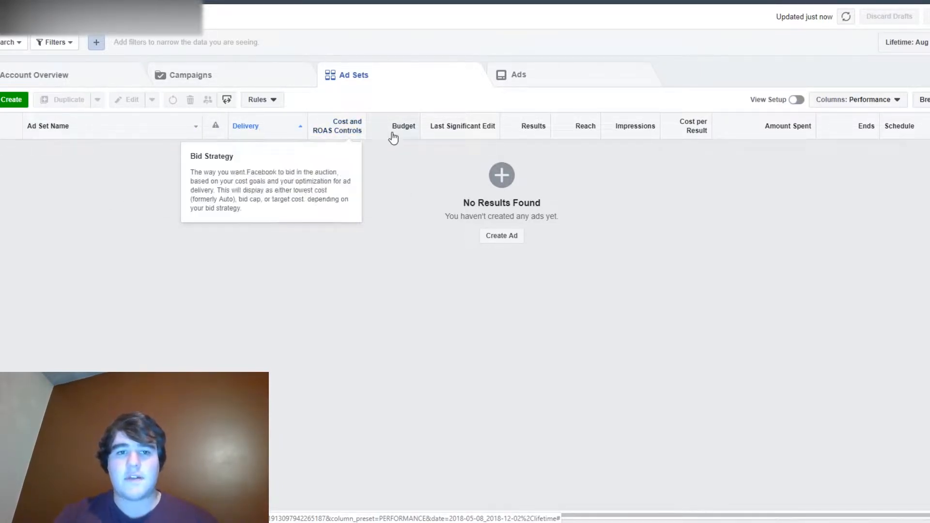
mouse_move(424, 128)
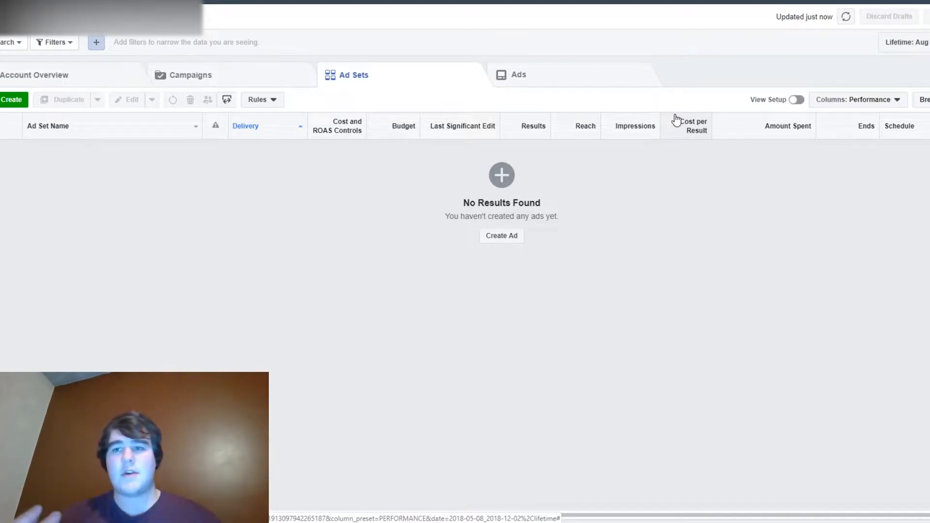
left_click(857, 100)
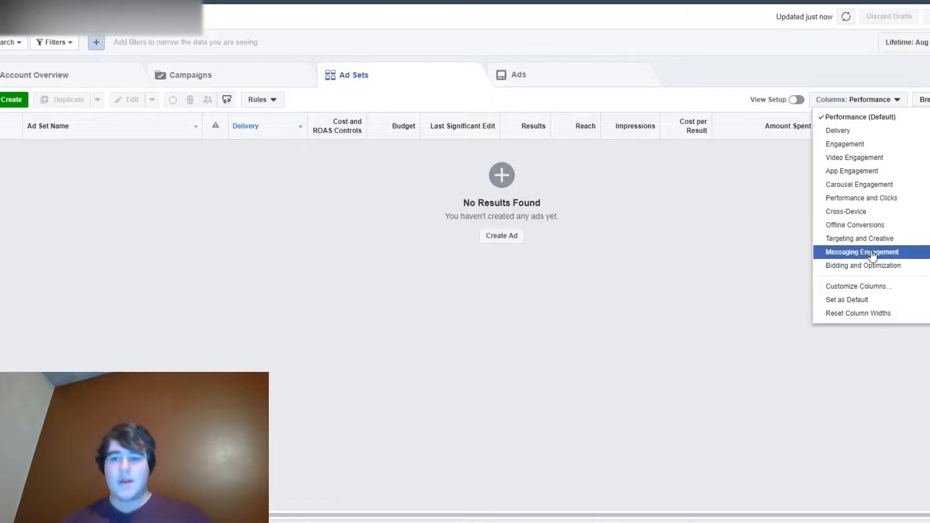
left_click(847, 131)
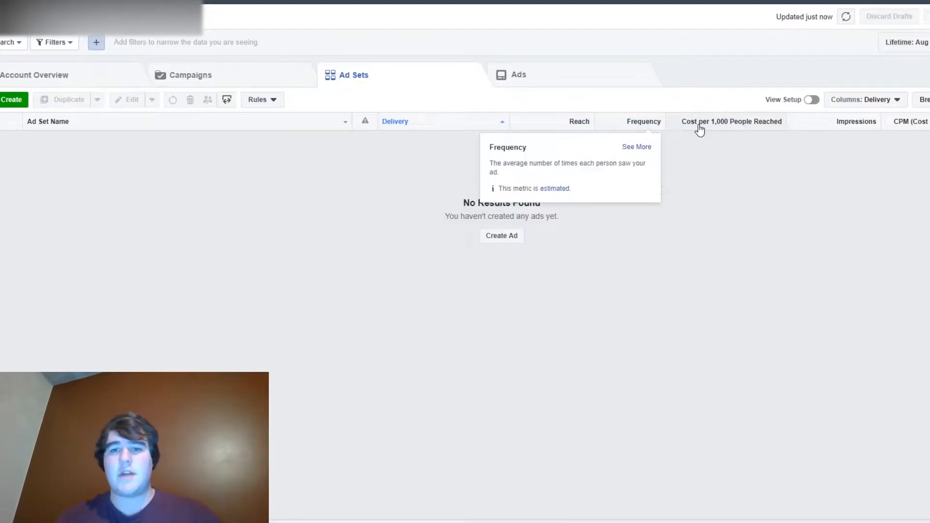
Try the Cross-Device and App Engagement column presets on the ad sets table and return to the Delivery preset
left_click(871, 103)
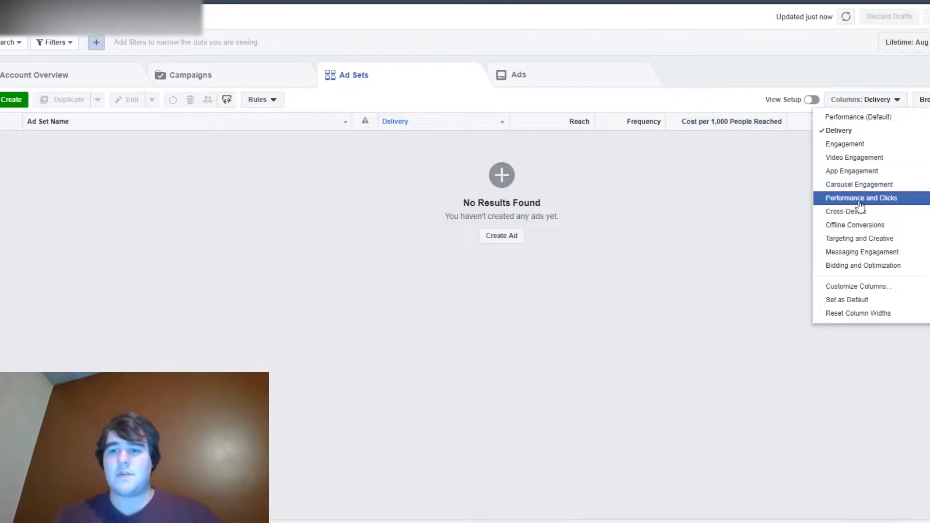
left_click(864, 216)
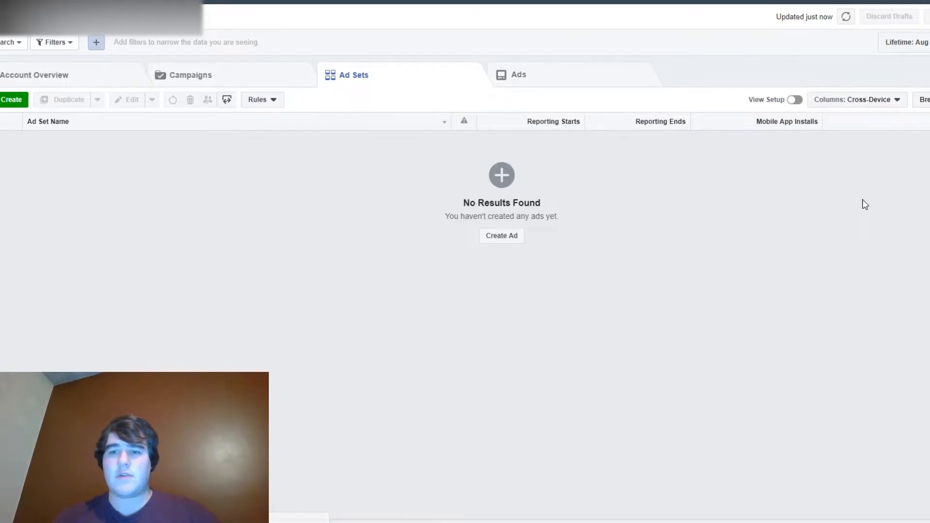
left_click(864, 101)
left_click(867, 173)
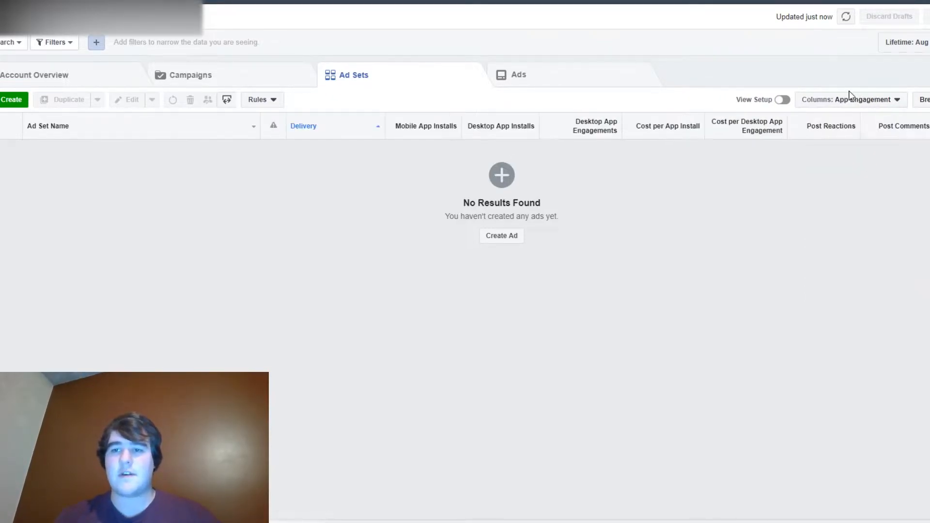
left_click(849, 100)
left_click(851, 131)
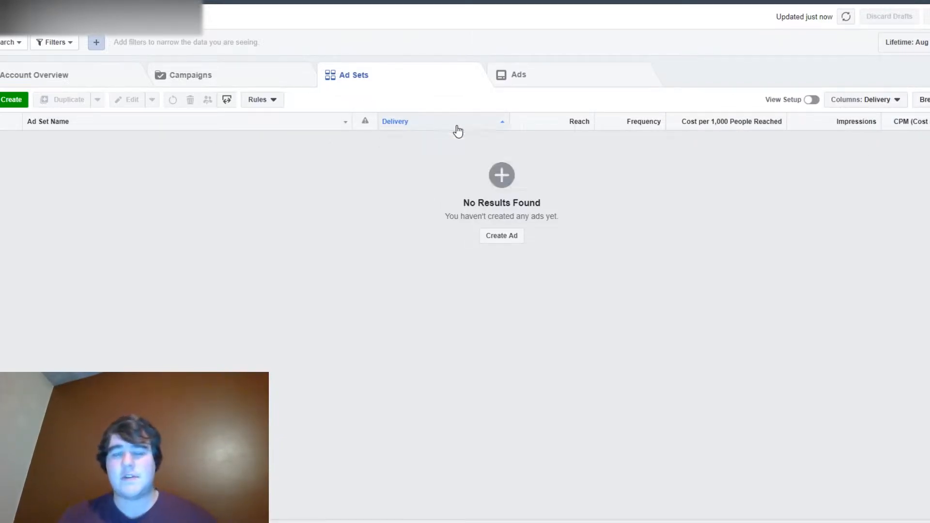
Open the column customization for the ad sets table and remove every selected column except Ad Set Name
left_click(867, 99)
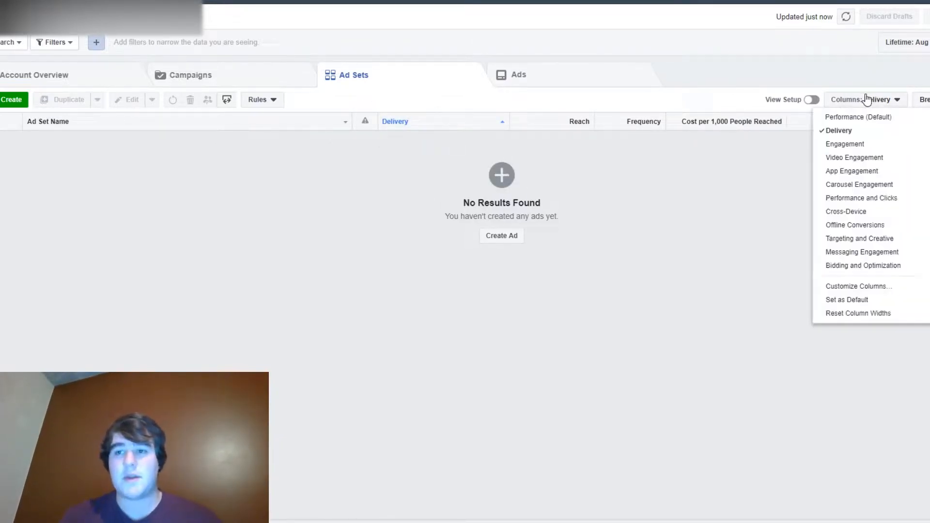
left_click(884, 103)
left_click(883, 103)
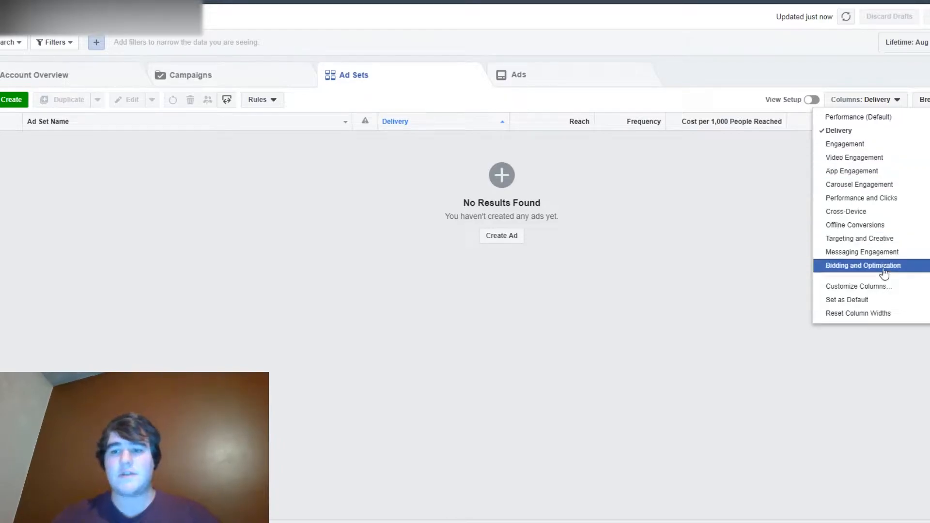
left_click(863, 290)
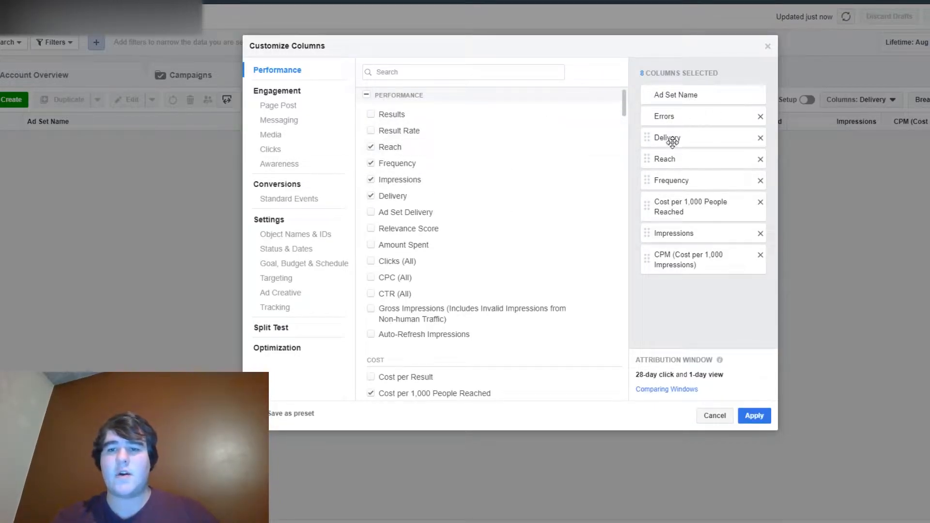
left_click(760, 117)
left_click(761, 117)
left_click(761, 117)
left_click(760, 116)
left_click(761, 119)
left_click(760, 119)
left_click(759, 118)
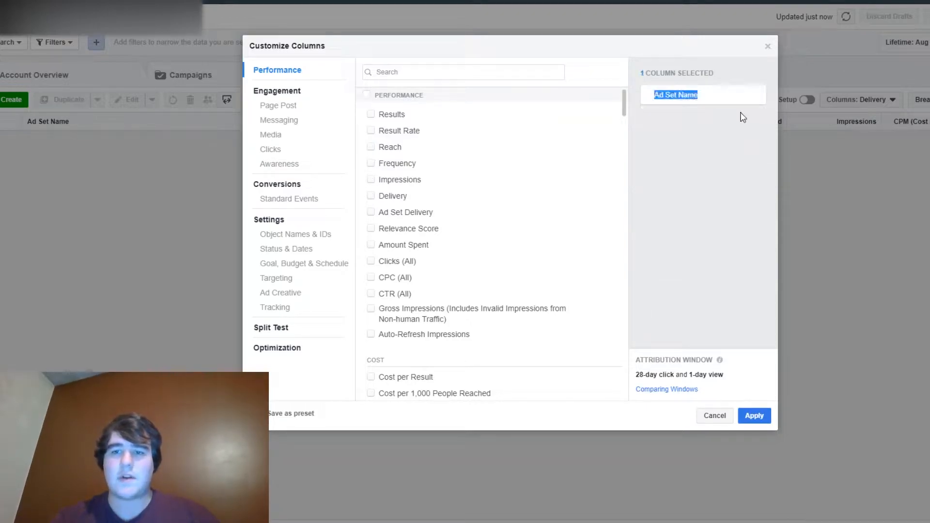
left_click(675, 141)
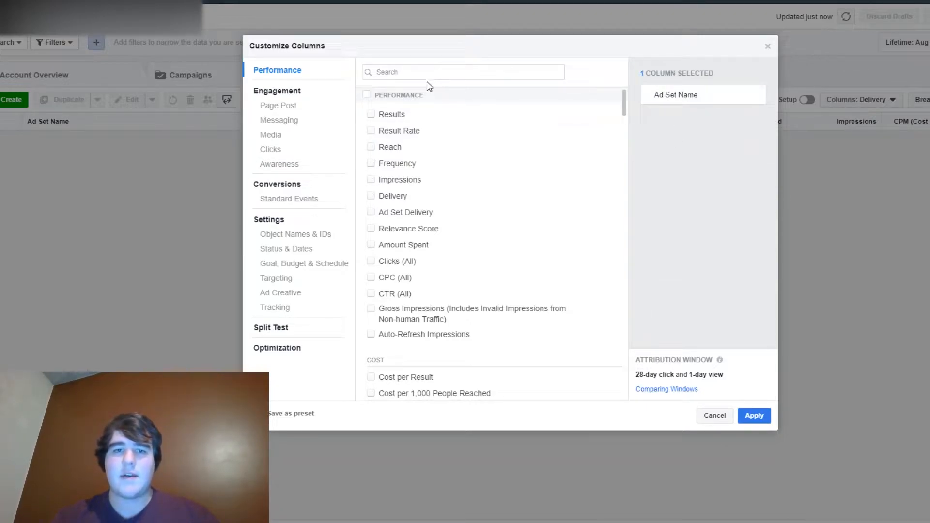
Search the available columns for "amount" and add the Amount Spent column
left_click(414, 73)
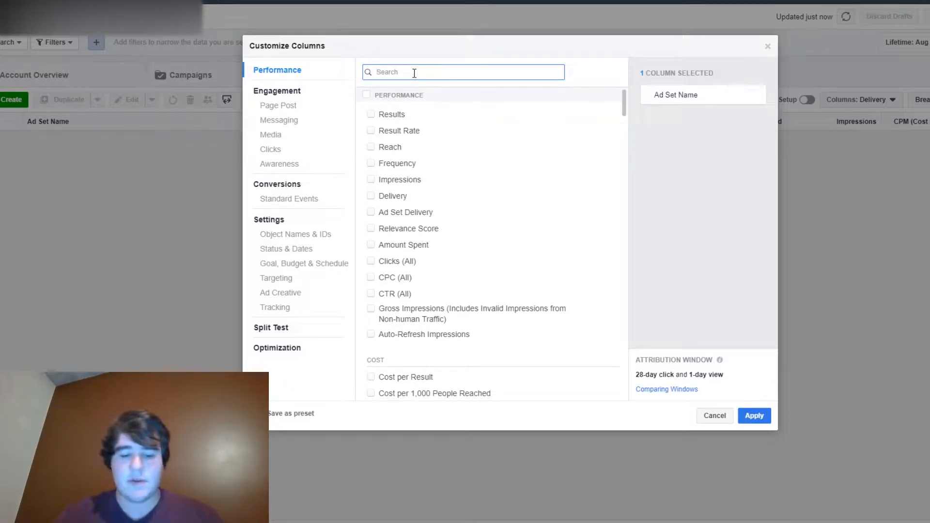
type("amount")
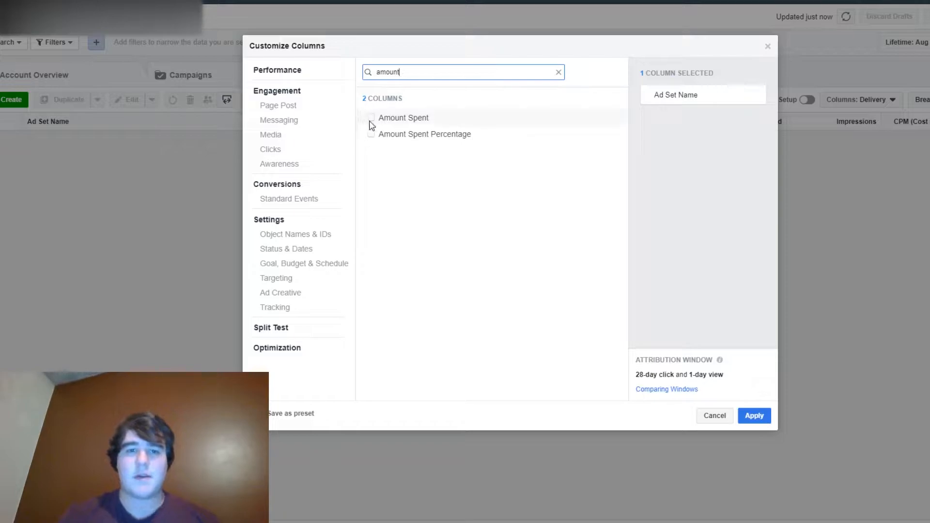
left_click(371, 118)
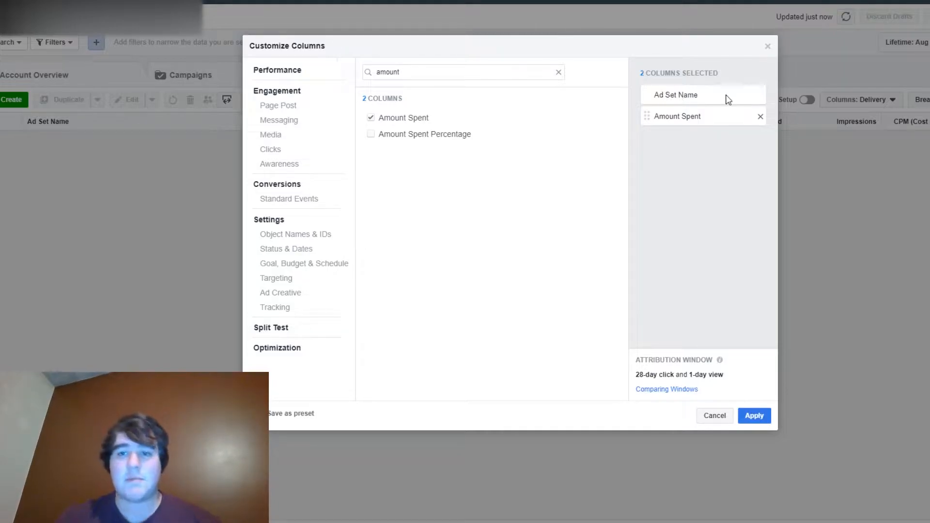
left_click_drag(642, 73, 673, 73)
left_click(698, 72)
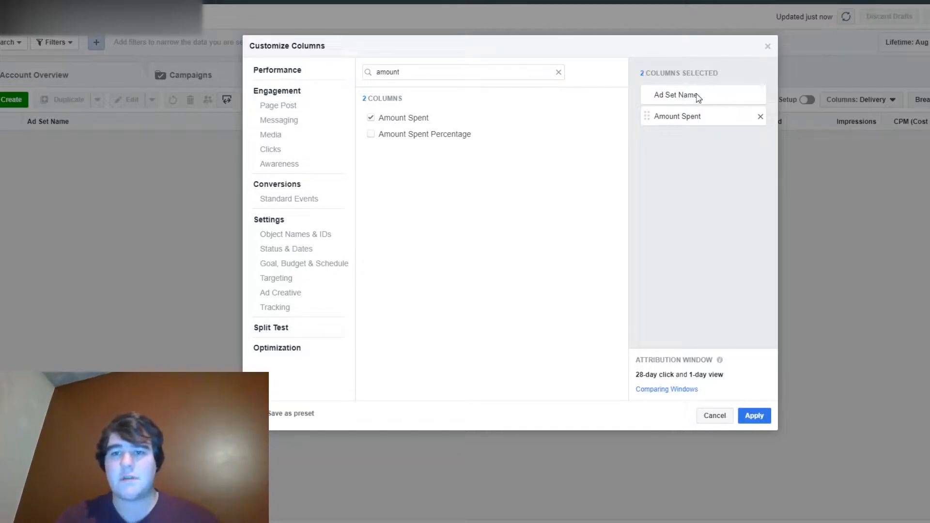
Search the available columns for "reach" and add the Reach column
left_click_drag(408, 75, 378, 74)
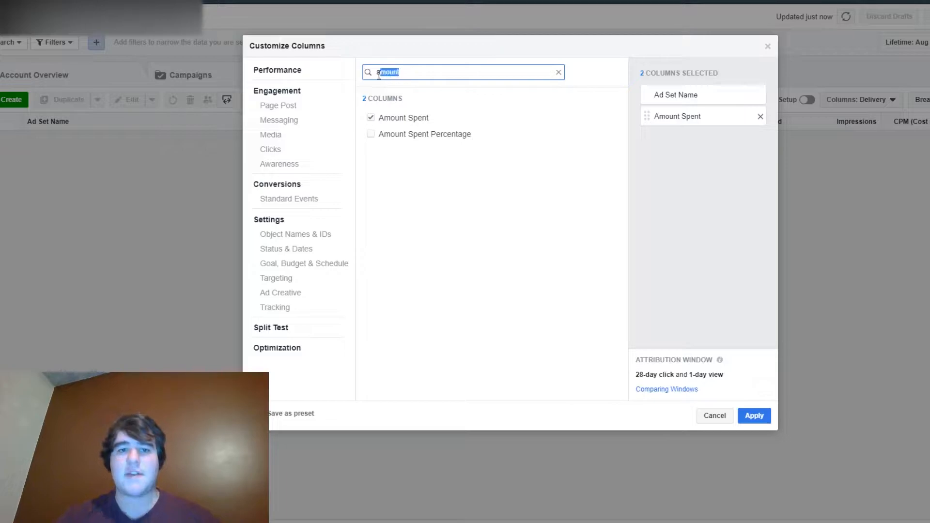
key("BackSpace")
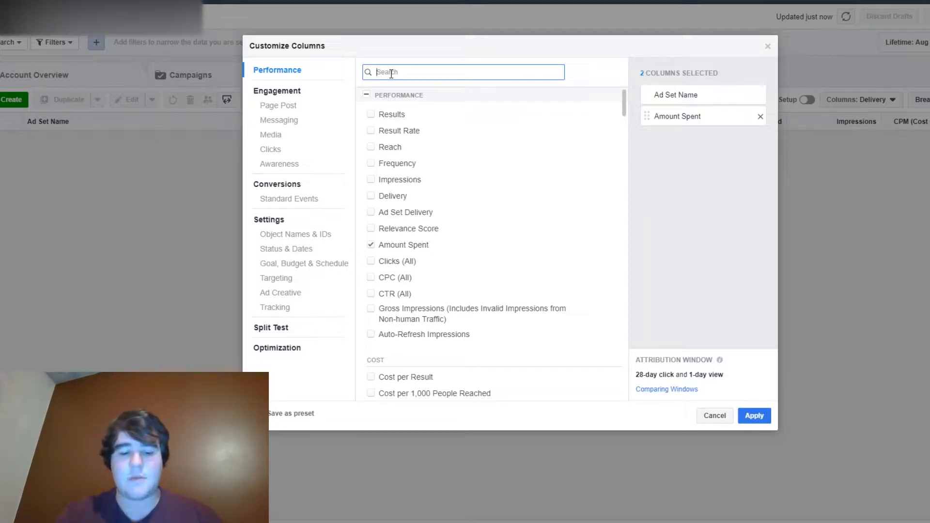
type("reach")
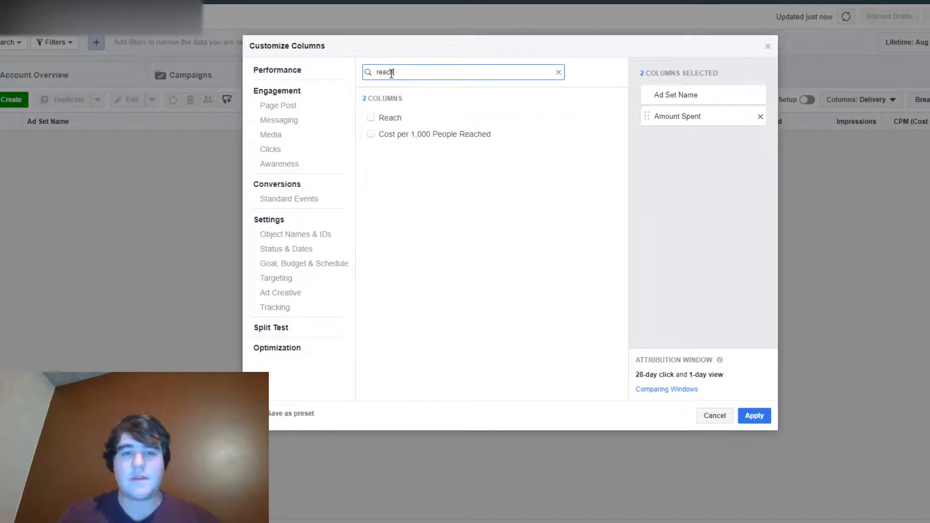
mouse_move(422, 125)
left_click(371, 118)
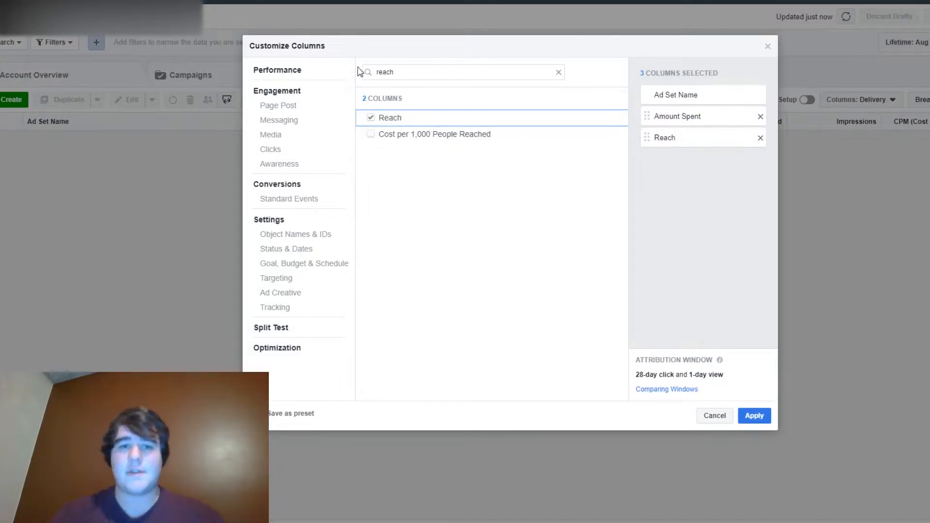
Search the available columns for "link" and add the Link Clicks column
left_click_drag(392, 73, 367, 77)
type("link")
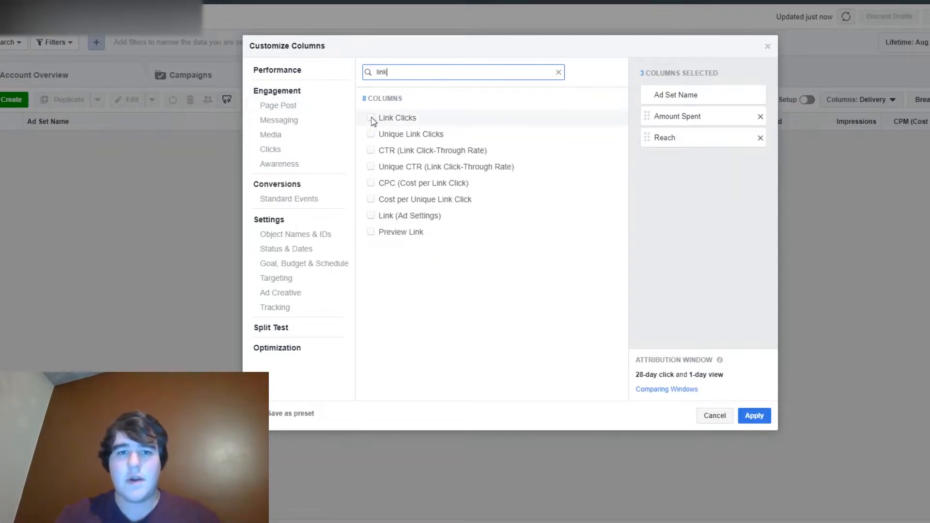
left_click(371, 118)
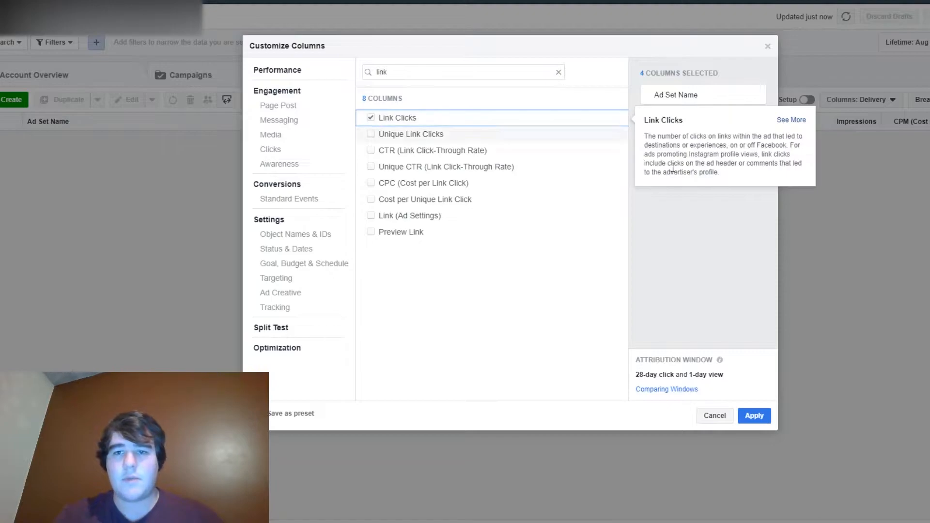
Search the columns for "website" and add the Adds to Cart total without its website, offline and on-Facebook sub-columns
left_click(387, 73)
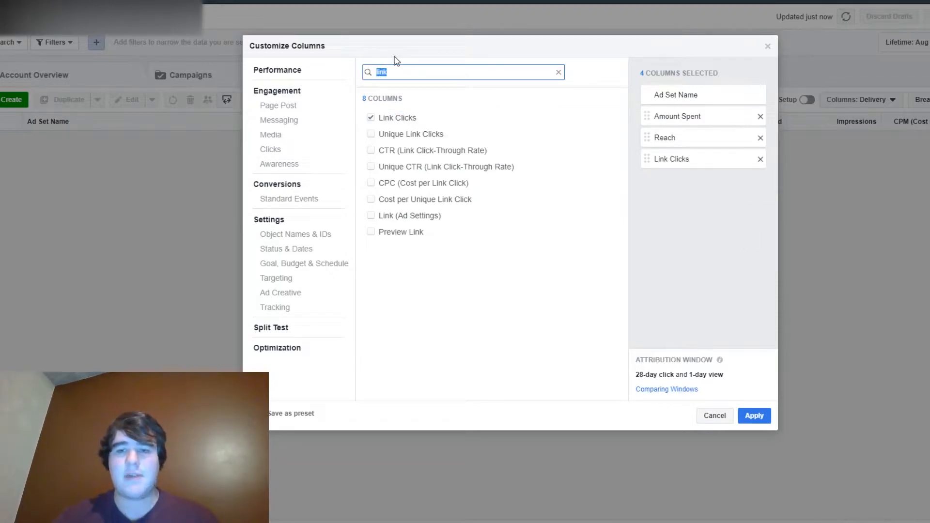
key("BackSpace")
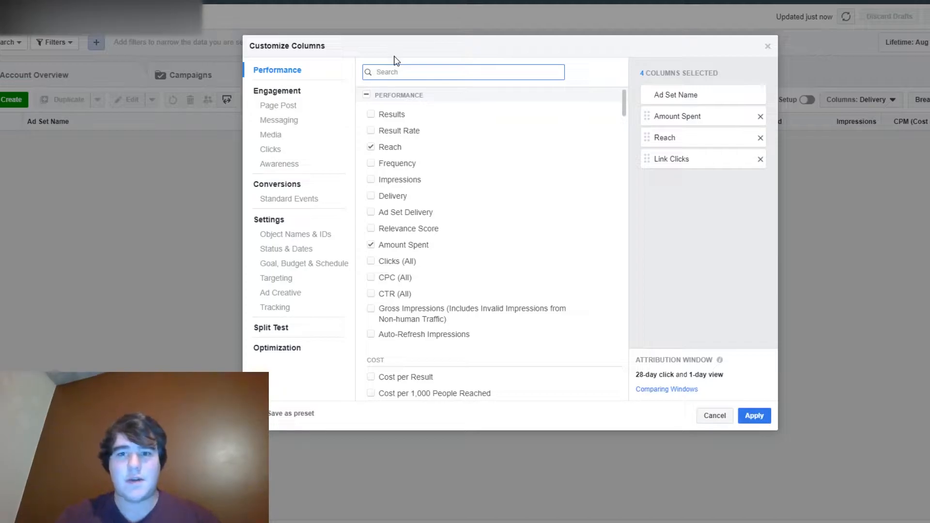
type("website")
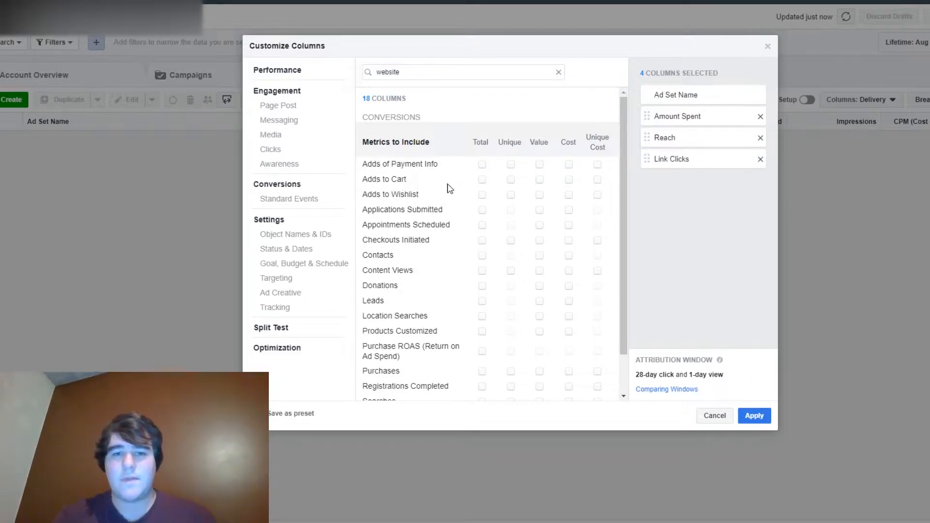
left_click(483, 183)
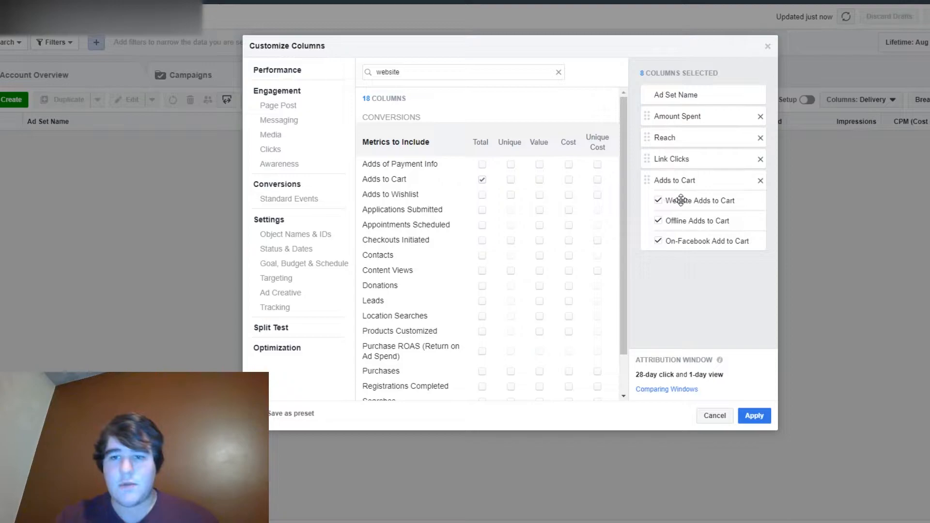
left_click(659, 200)
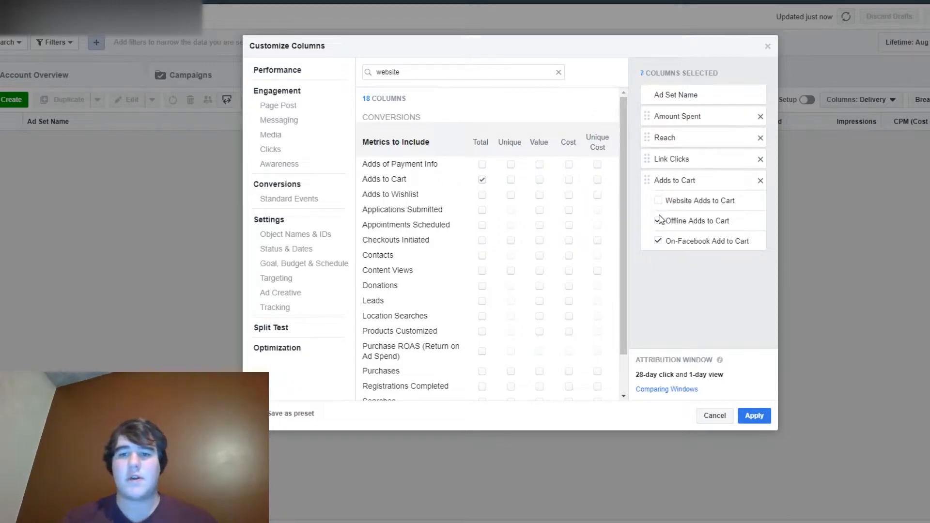
left_click(658, 241)
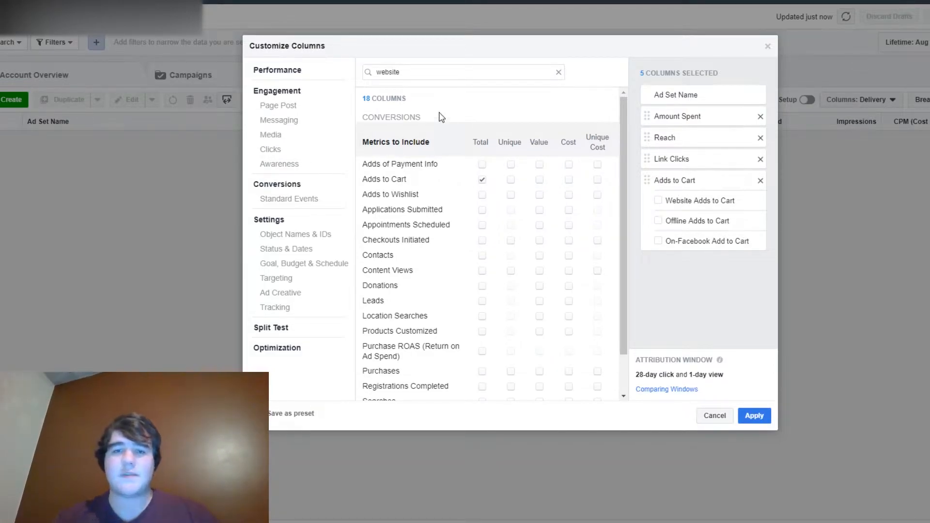
Add the Checkouts Initiated total column without its website and offline sub-columns
left_click(482, 241)
left_click(659, 312)
left_click(659, 313)
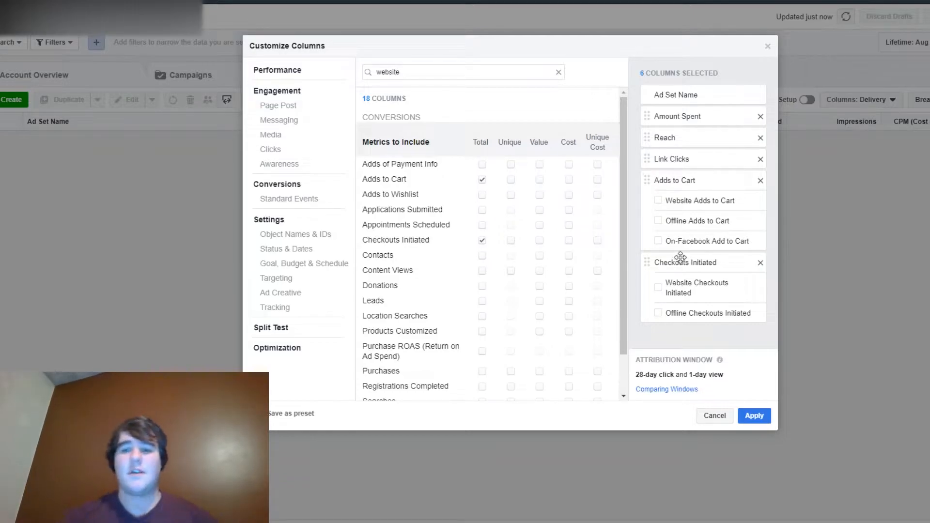
Search the columns for "purch" and add the Purchases total without its website, offline and on-Facebook sub-columns
scroll(412, 233, "down", 2)
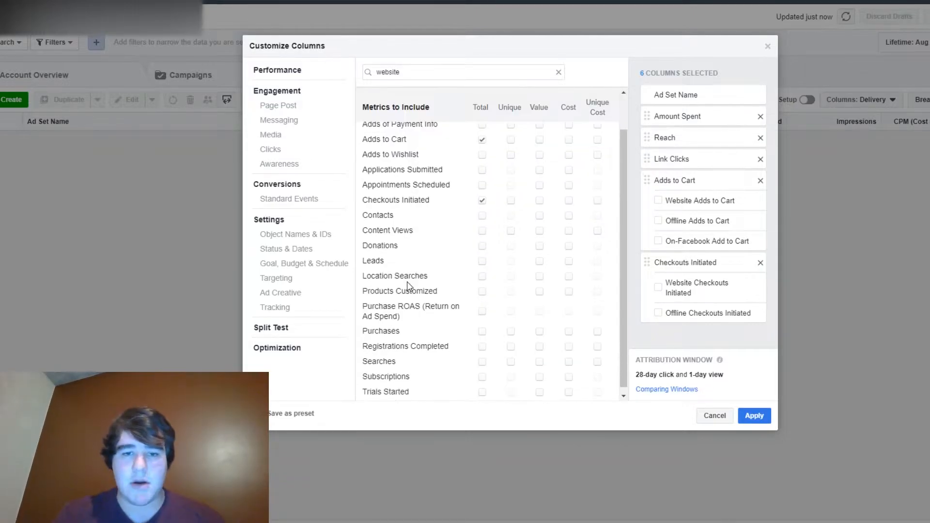
left_click_drag(407, 74, 369, 74)
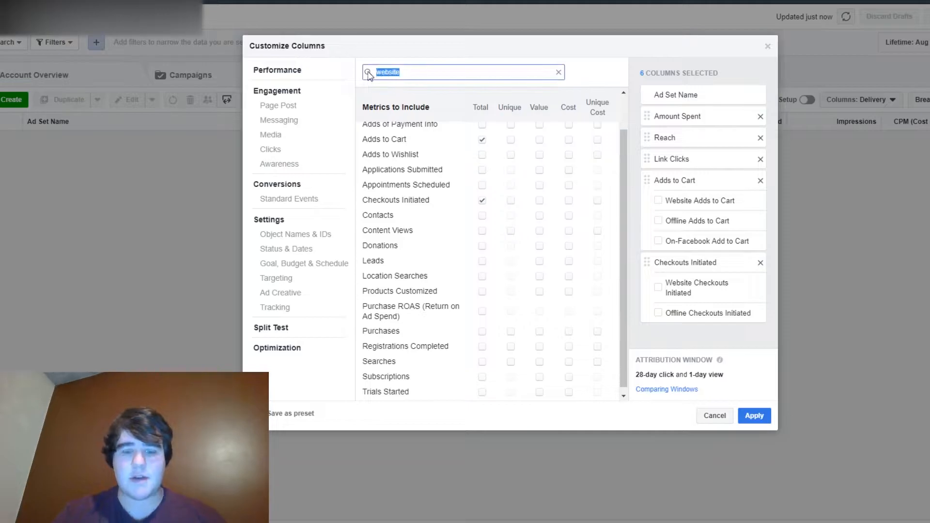
type("purch")
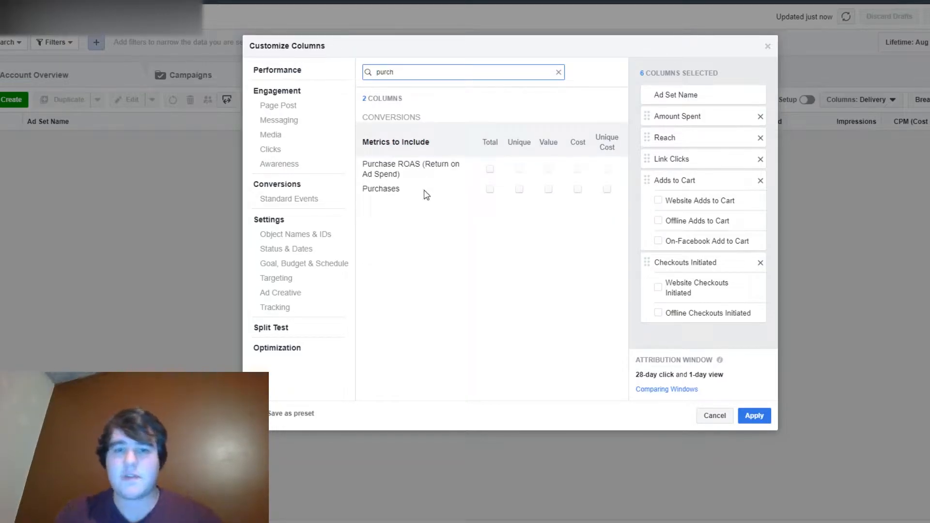
left_click(490, 190)
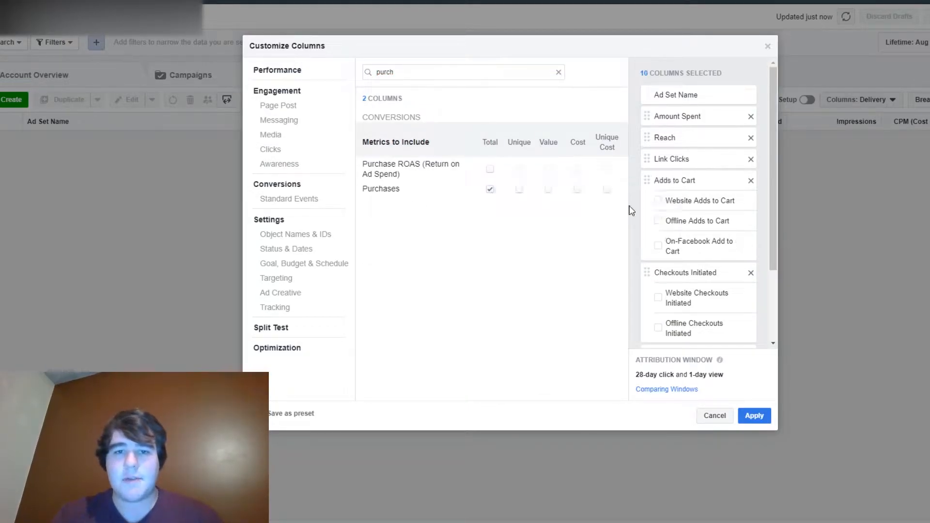
scroll(727, 249, "down", 3)
left_click(658, 276)
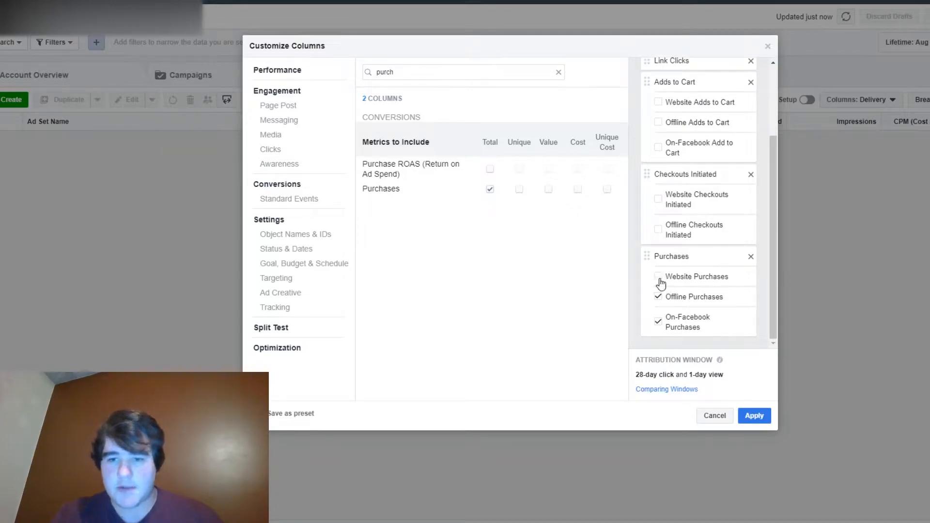
left_click(658, 297)
left_click(658, 322)
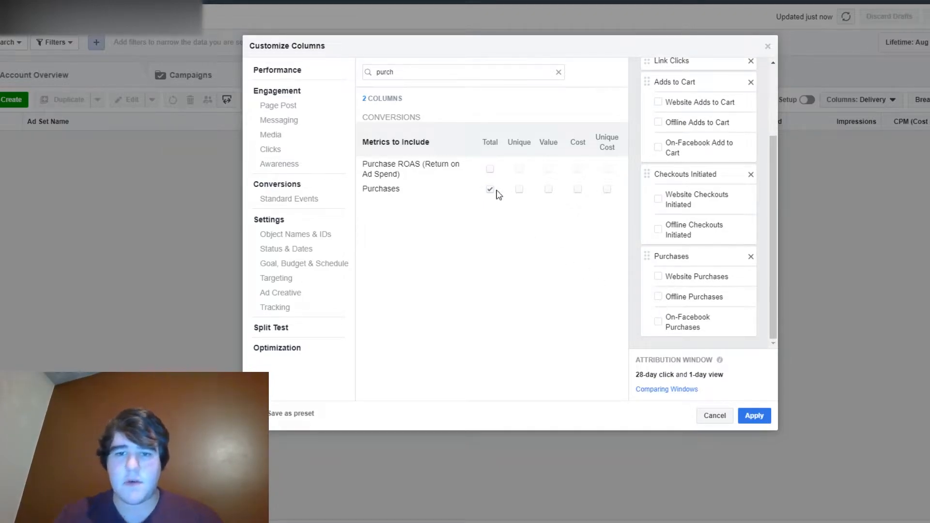
Add the cost and value columns for Purchases, leaving out the website, offline and on-Facebook conversion value sub-columns
left_click(579, 190)
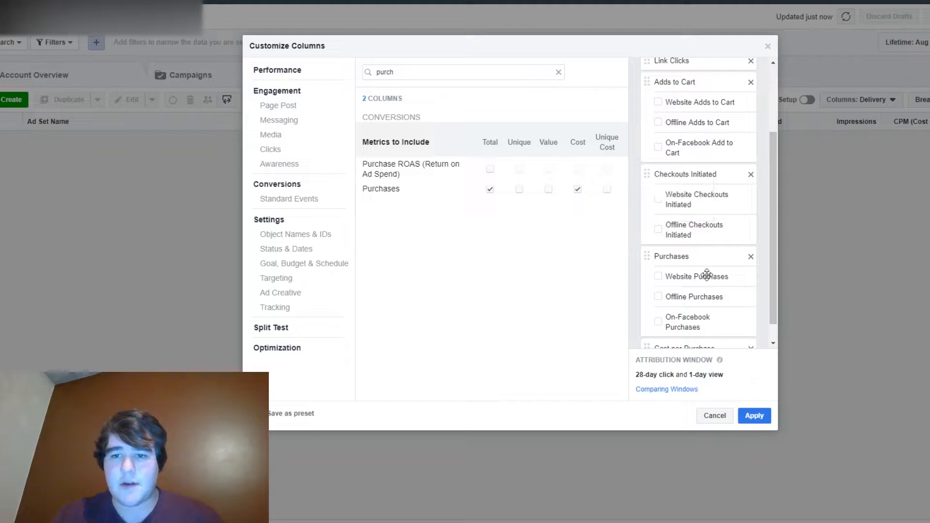
scroll(707, 278, "down", 1)
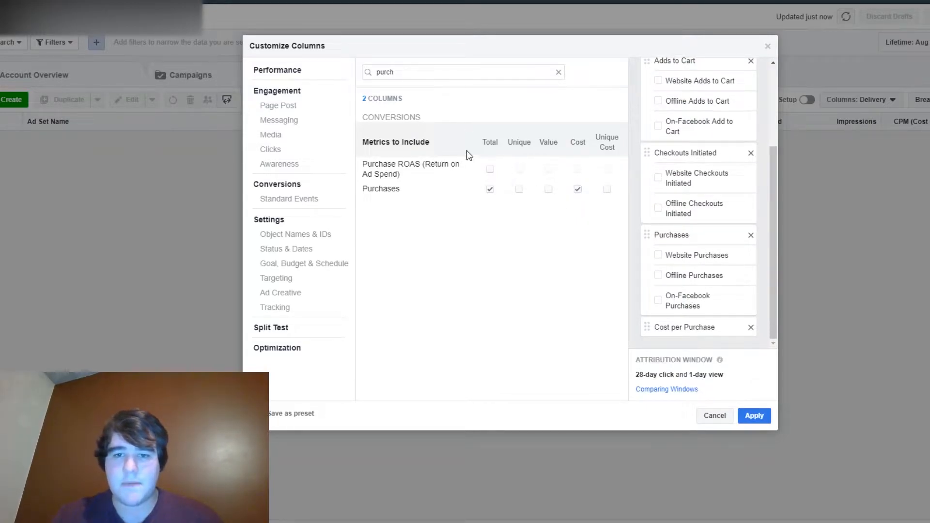
left_click(549, 189)
scroll(690, 323, "down", 3)
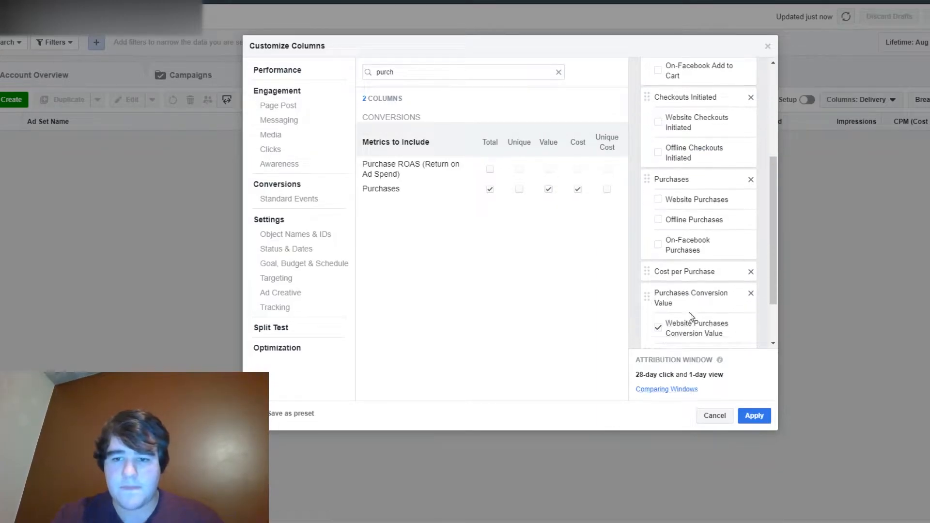
left_click(658, 262)
left_click(658, 291)
left_click(658, 320)
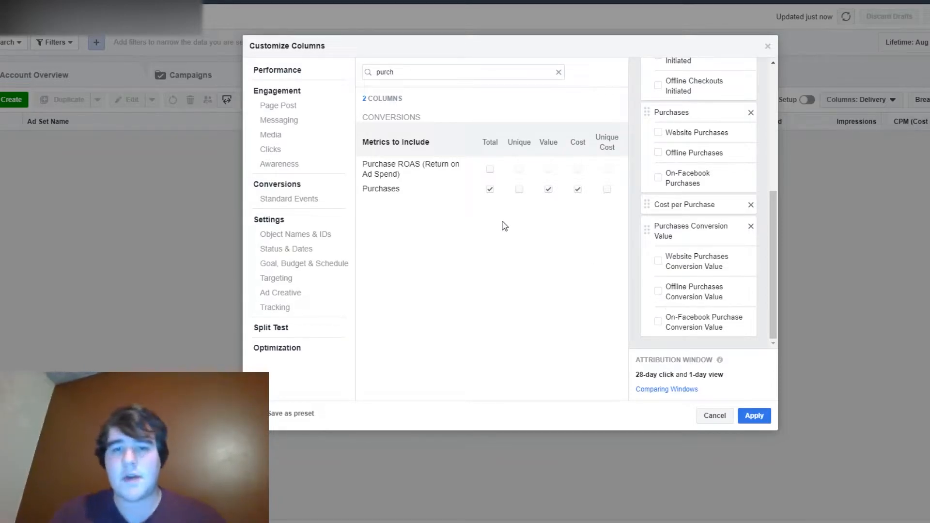
Add the Purchase ROAS (Return on Ad Spend) total column without its website sub-column and review the selected columns
mouse_move(463, 176)
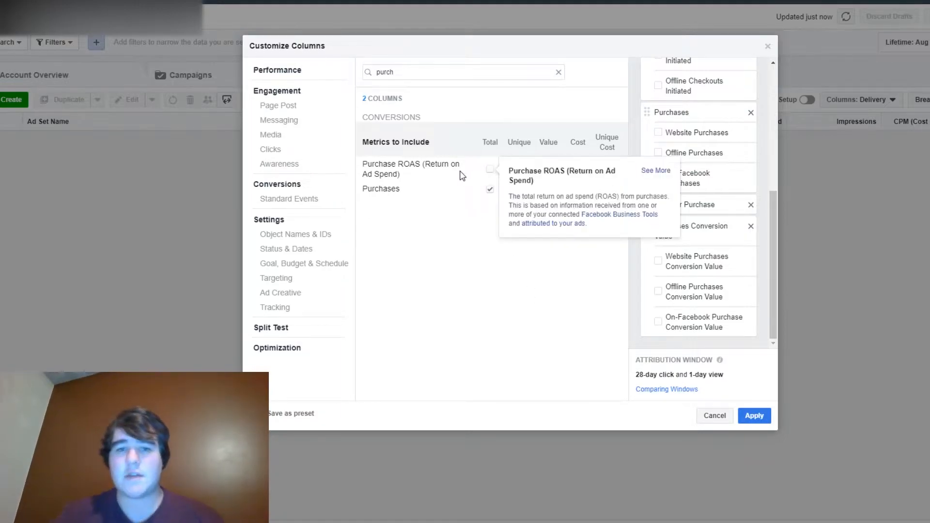
left_click(490, 170)
scroll(644, 310, "down", 2)
left_click(658, 319)
scroll(679, 276, "up", 1)
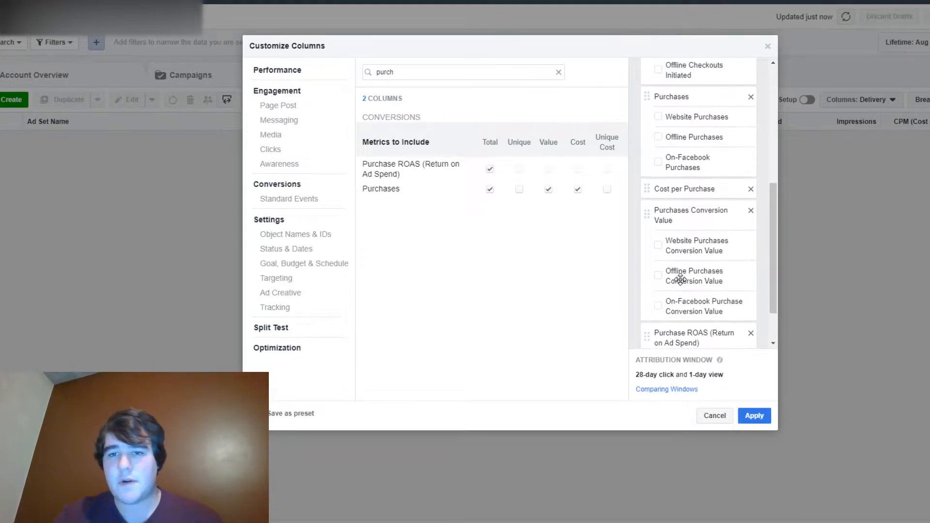
scroll(681, 280, "up", 5)
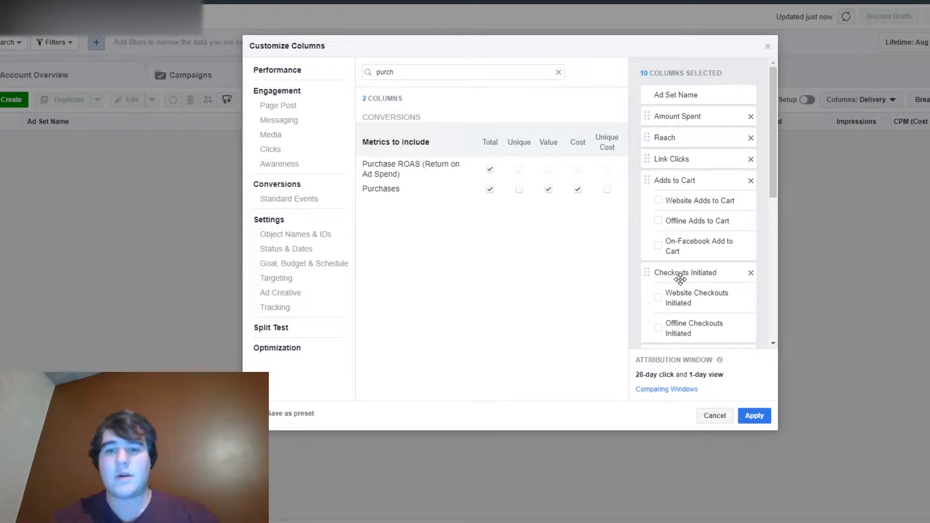
scroll(681, 279, "down", 5)
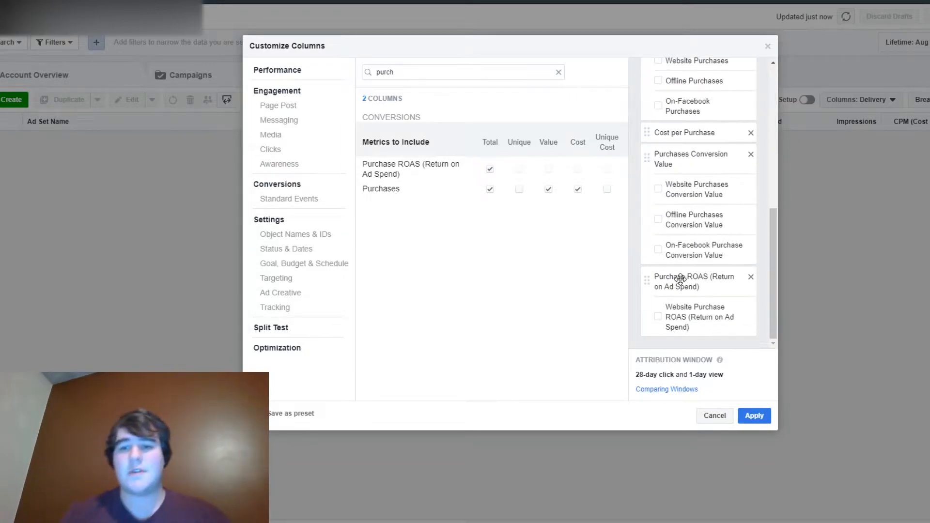
scroll(680, 274, "up", 5)
Search the columns for "delivery", add the Delivery column and place it directly after Ad Set Name
left_click(557, 74)
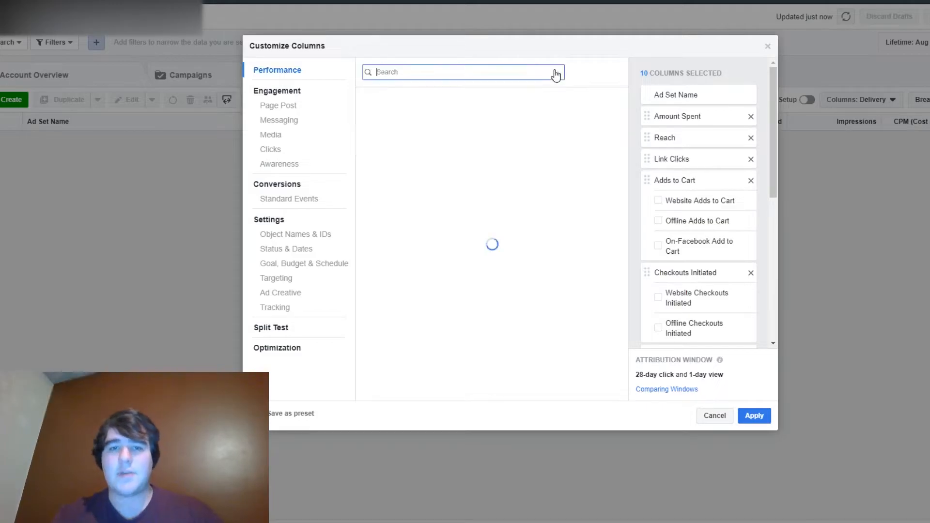
type("delivery")
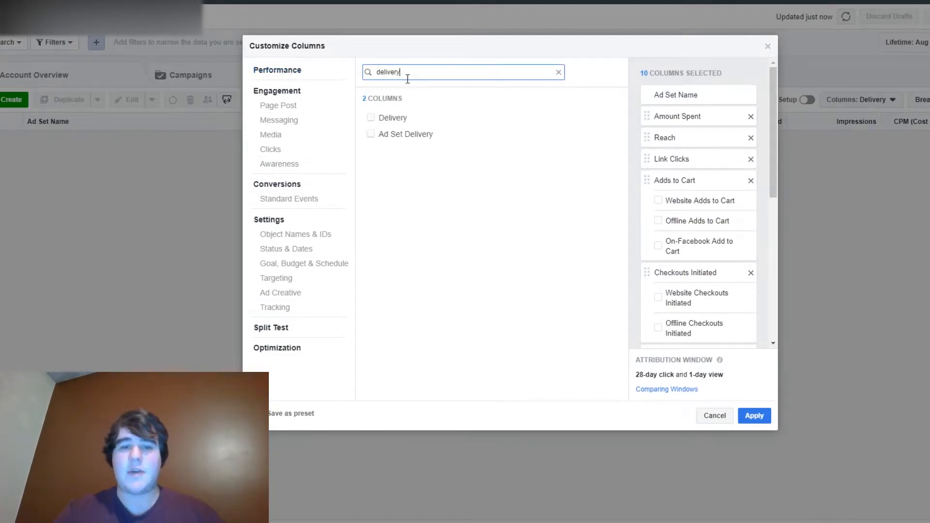
left_click(371, 118)
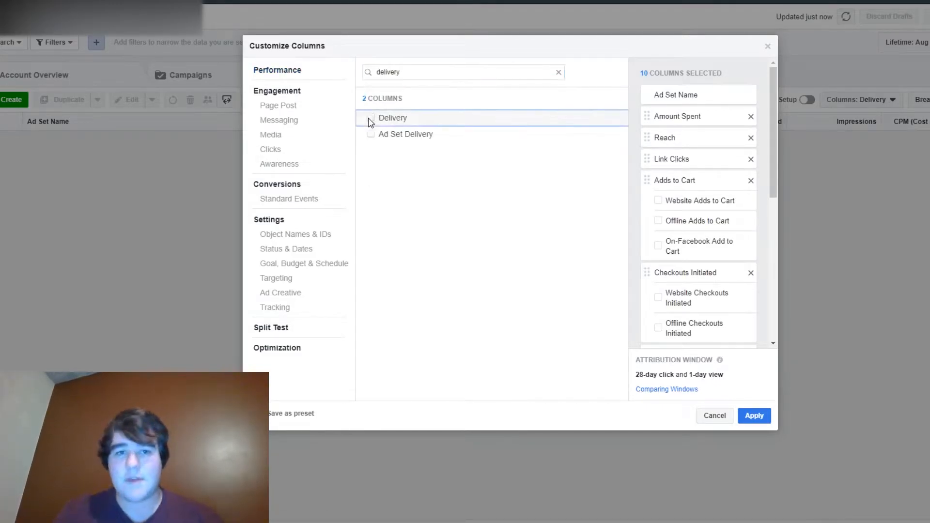
scroll(693, 243, "down", 5)
scroll(694, 242, "down", 2)
left_click_drag(693, 328, 685, 125)
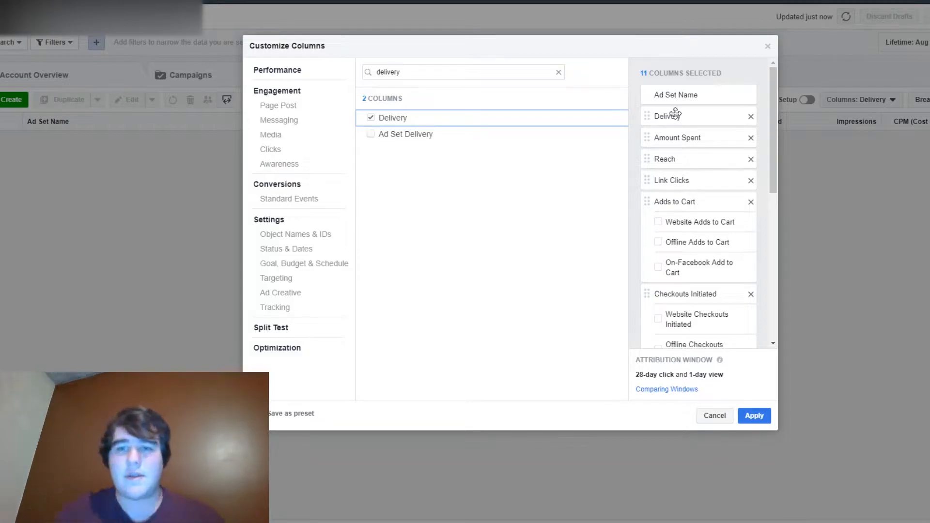
Search the columns for "budget", add the Budget column and place it directly after Delivery
left_click_drag(410, 73, 358, 79)
type("budget")
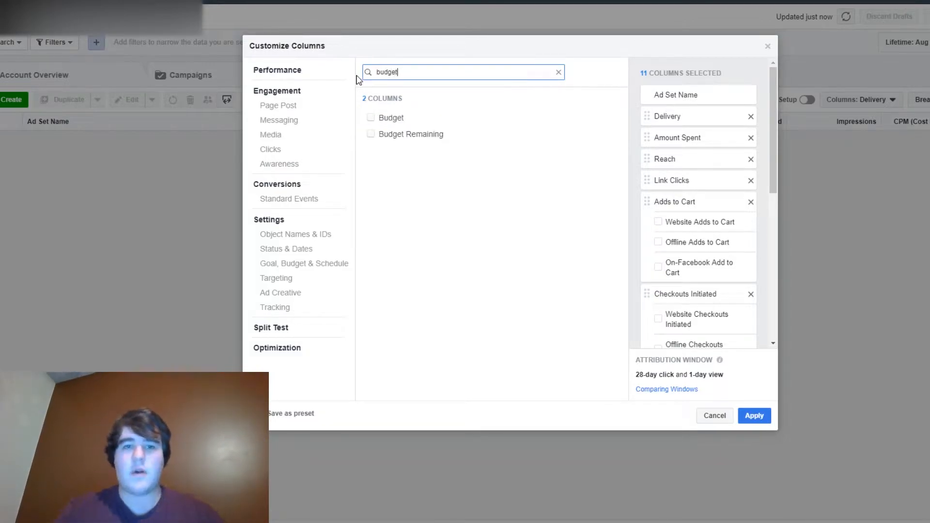
left_click(371, 121)
left_click_drag(688, 196, 679, 132)
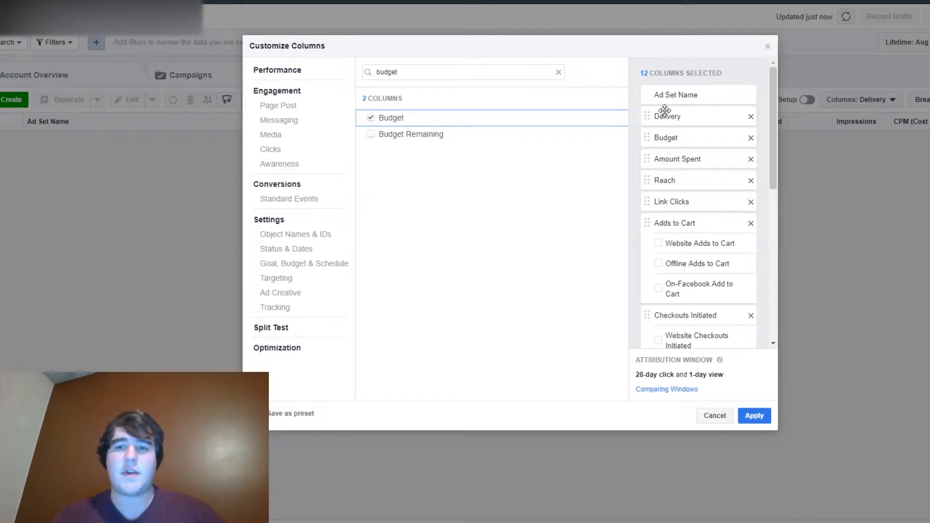
Remove the Budget and Delivery columns from the selection and review the remaining columns
left_click(751, 140)
left_click(751, 117)
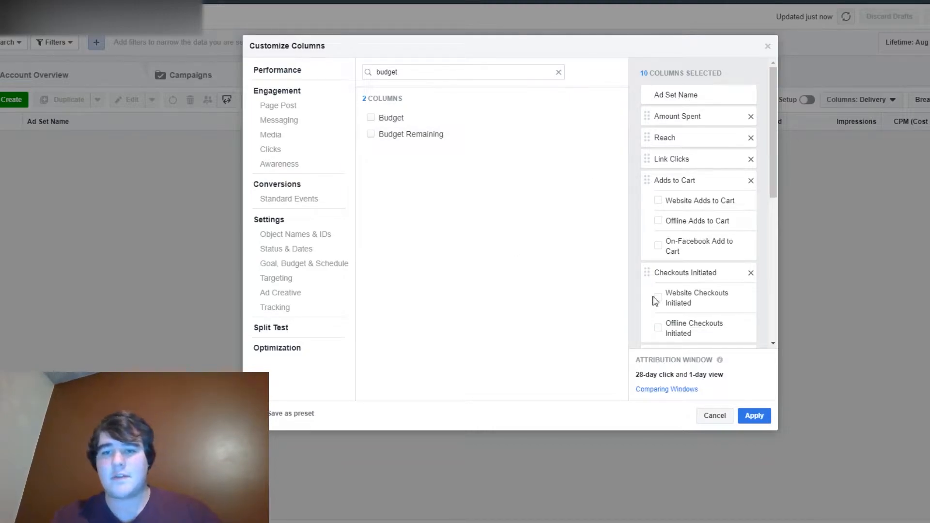
scroll(654, 297, "down", 6)
scroll(652, 237, "up", 10)
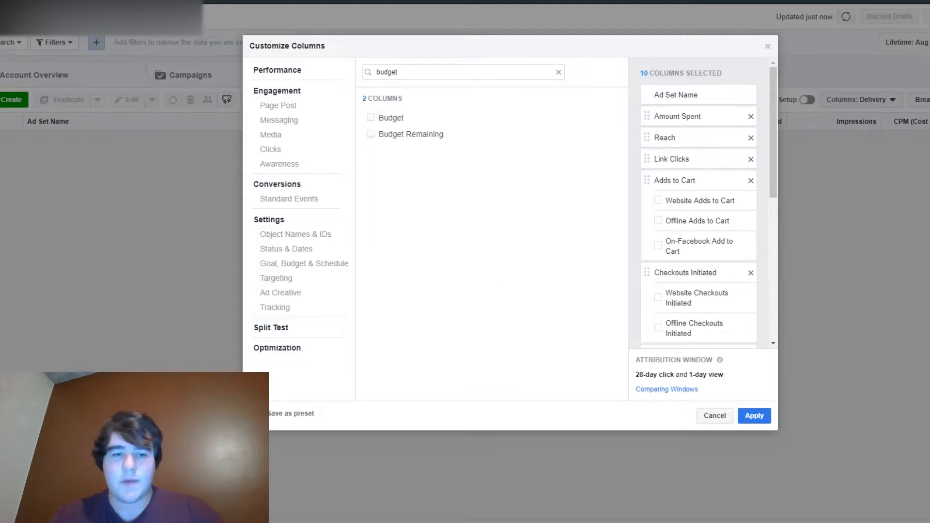
Save the column selection as a preset named with the account owner's first name and apply it to the table
left_click(260, 414)
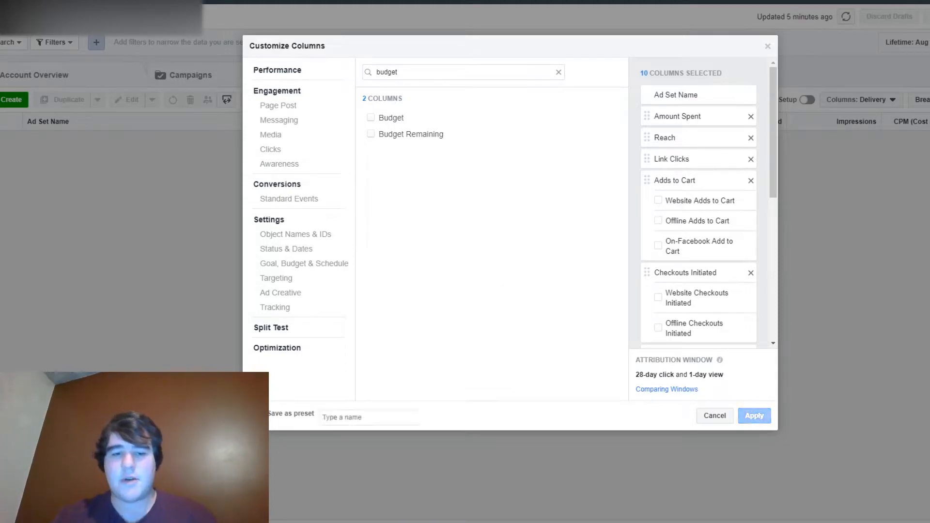
left_click(361, 419)
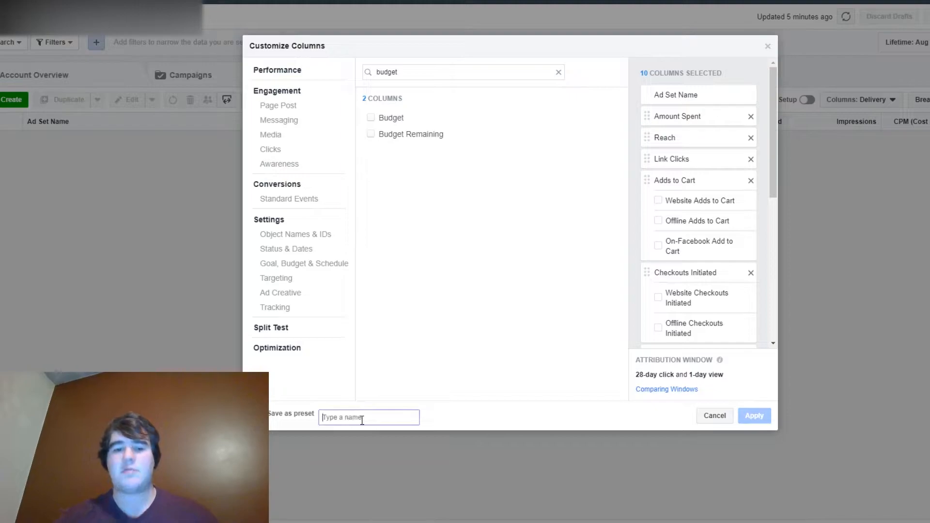
type("E")
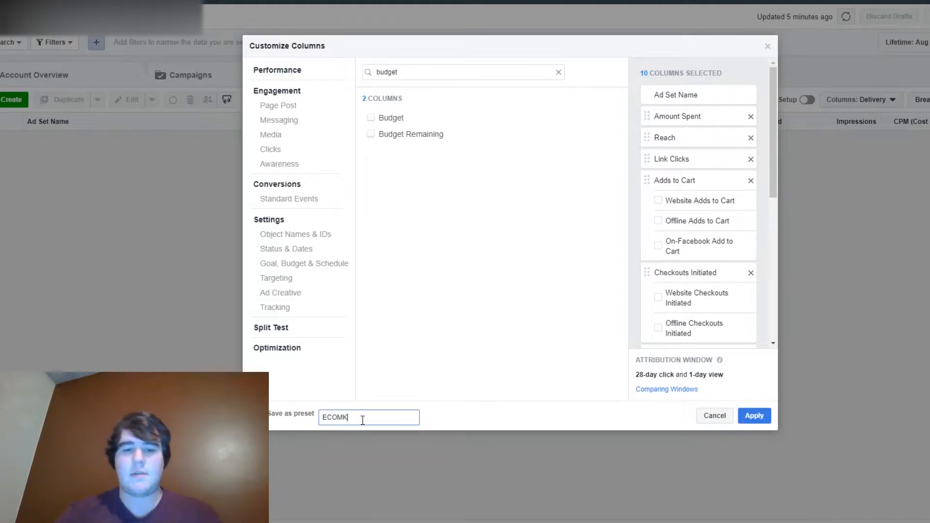
key("BackSpace")
type("NOAH")
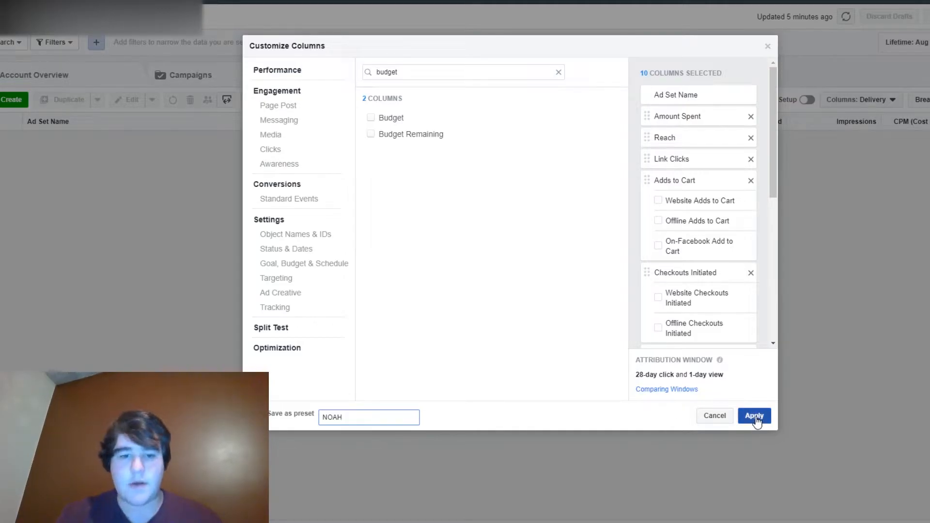
left_click(756, 417)
Check the saved preset in the column preset list and examine the table's metric headers from Amount Spent to Purchases Conversion Value
left_click(881, 101)
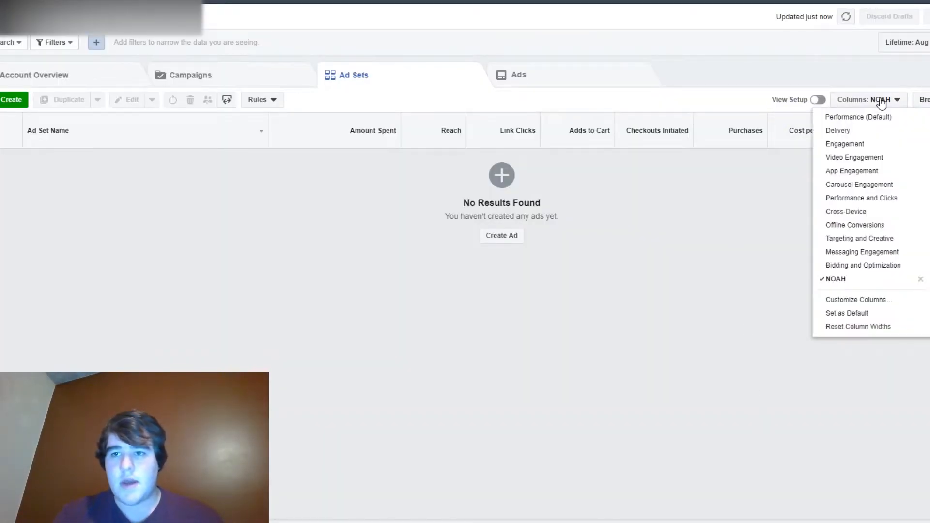
left_click(679, 106)
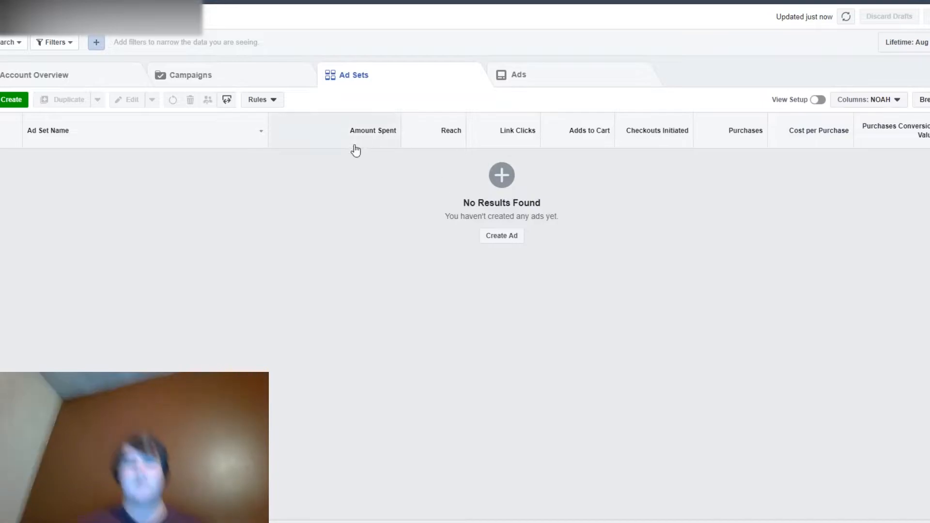
mouse_move(677, 144)
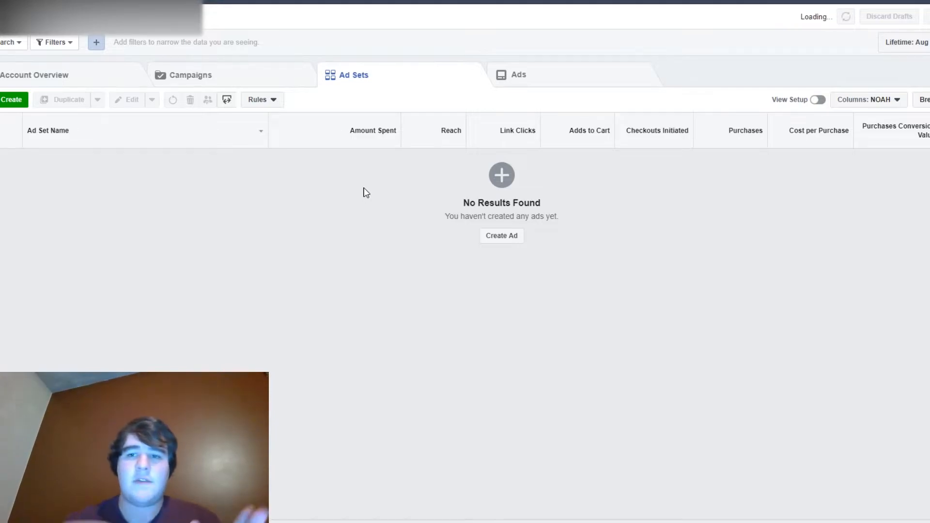
mouse_move(353, 144)
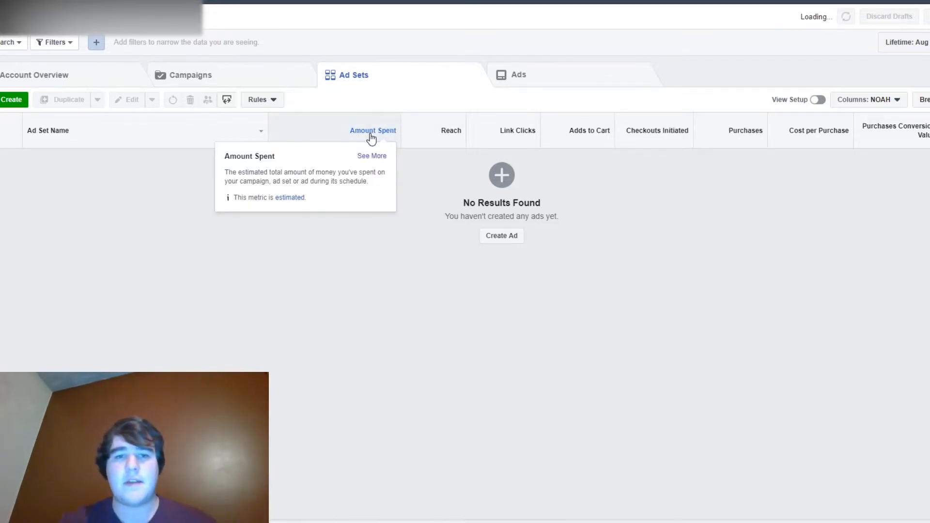
mouse_move(499, 134)
mouse_move(605, 128)
mouse_move(660, 129)
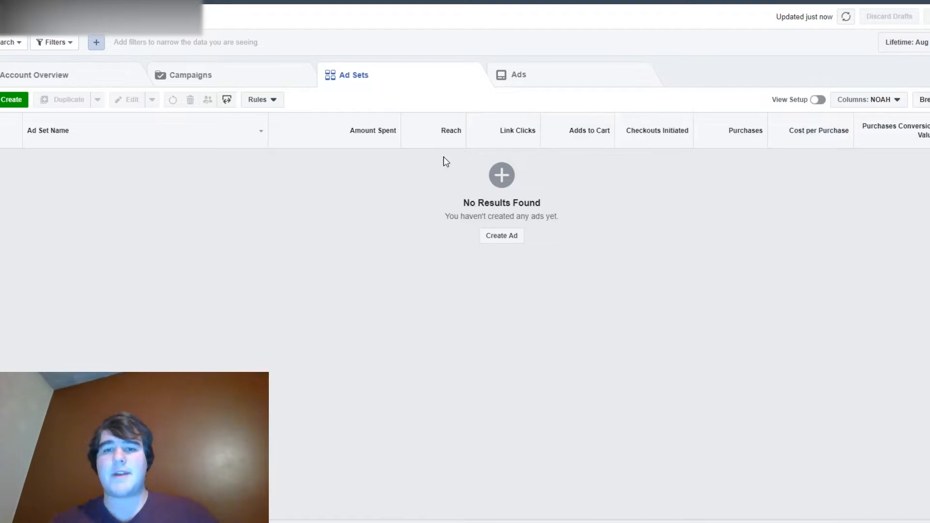
mouse_move(898, 136)
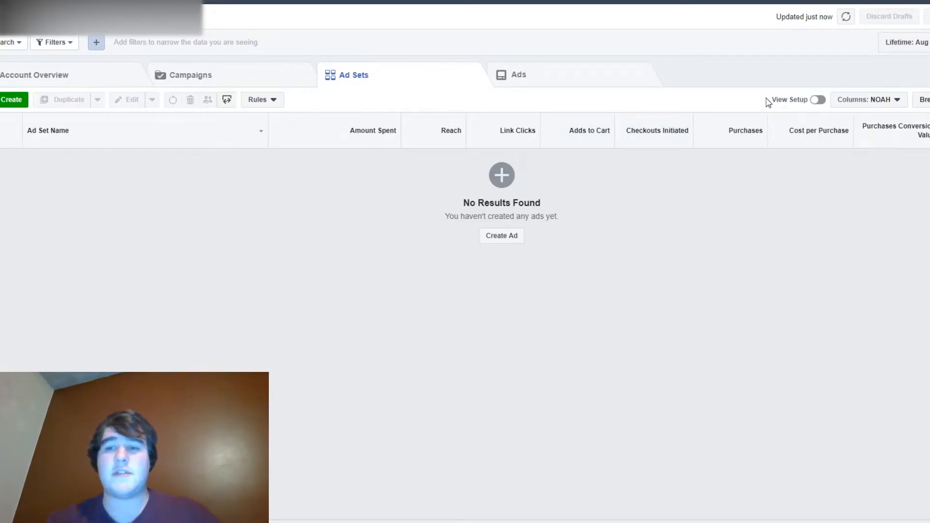
Set the saved custom preset as the default column layout and check its default status in the preset list
left_click(891, 99)
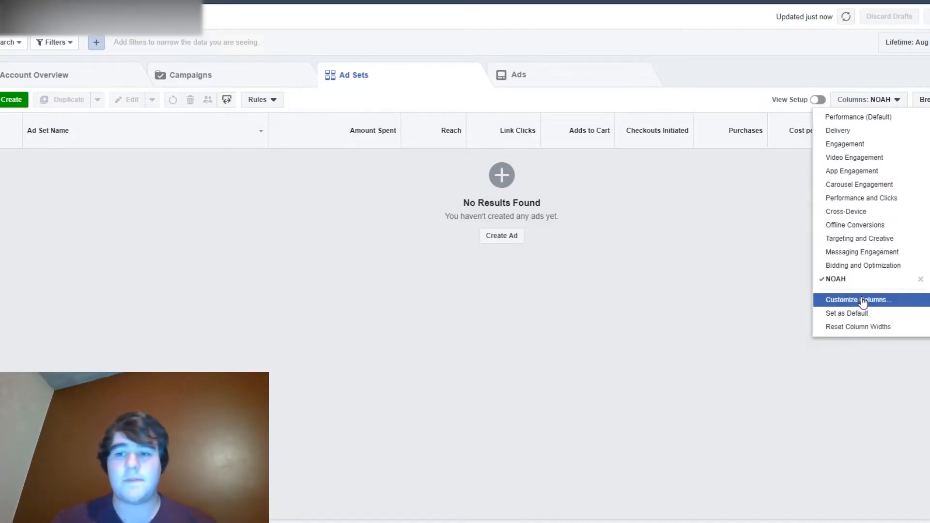
left_click(848, 314)
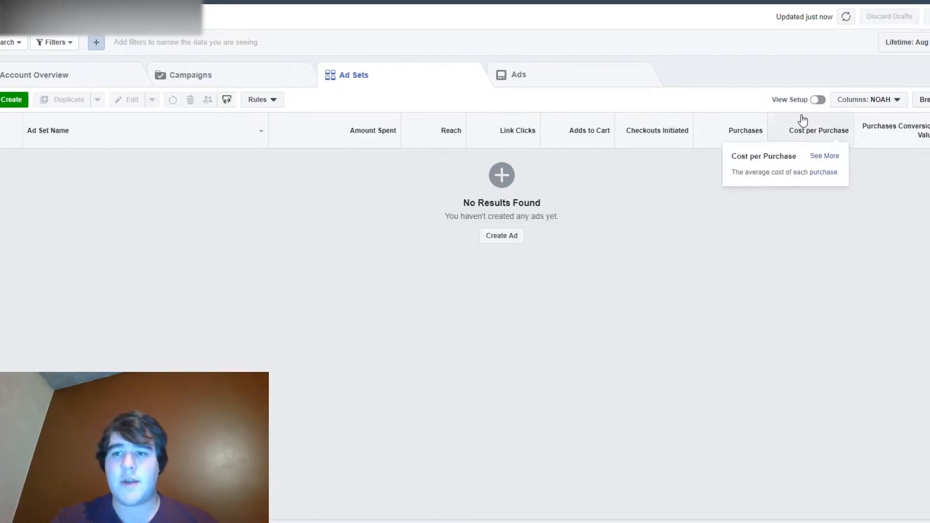
left_click(872, 100)
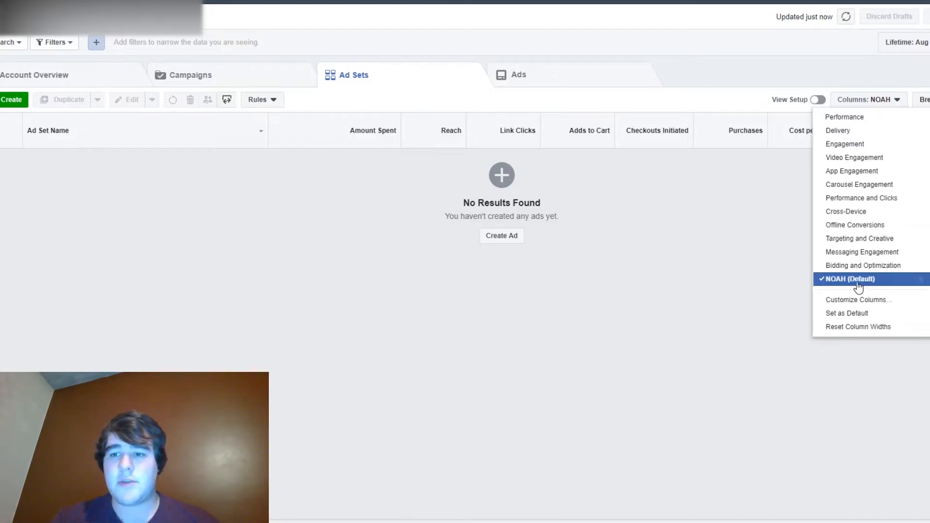
Apply the saved custom default column preset to the campaigns table
left_click(626, 233)
left_click(215, 73)
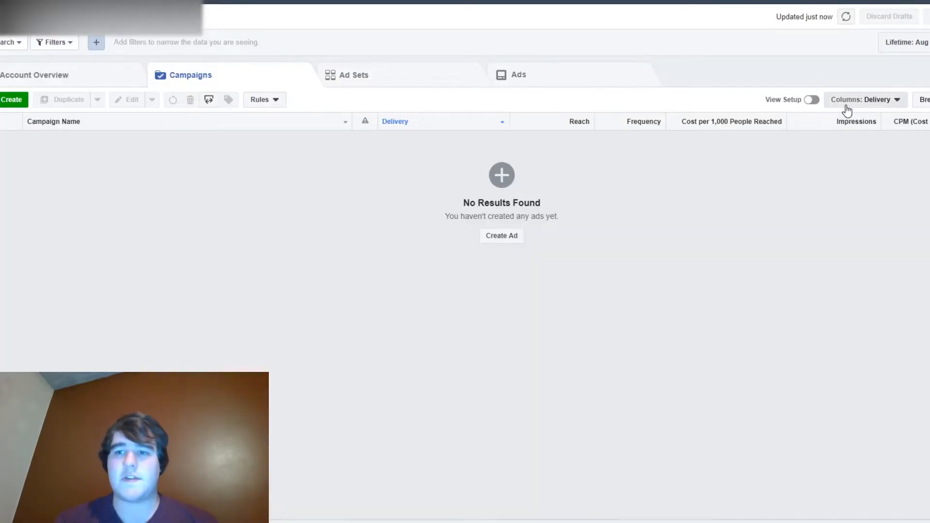
left_click(847, 108)
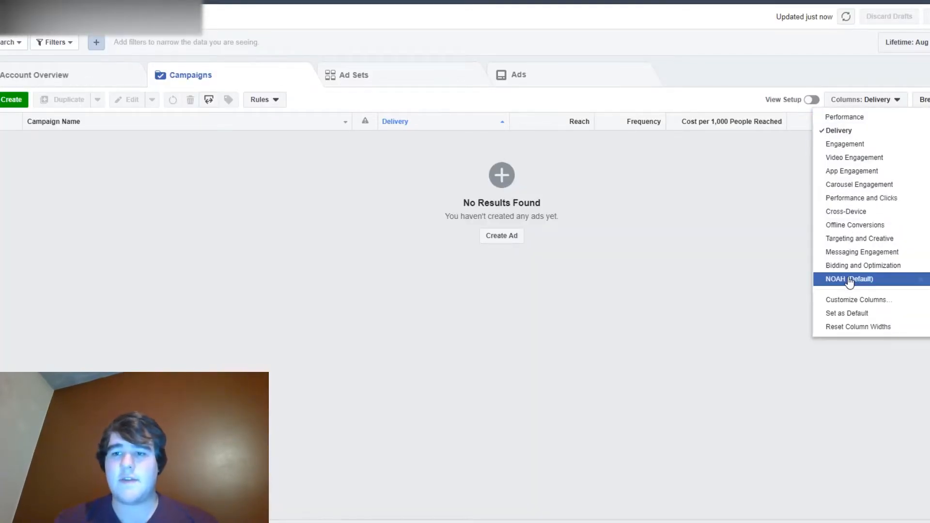
left_click(849, 276)
left_click(868, 99)
left_click(769, 56)
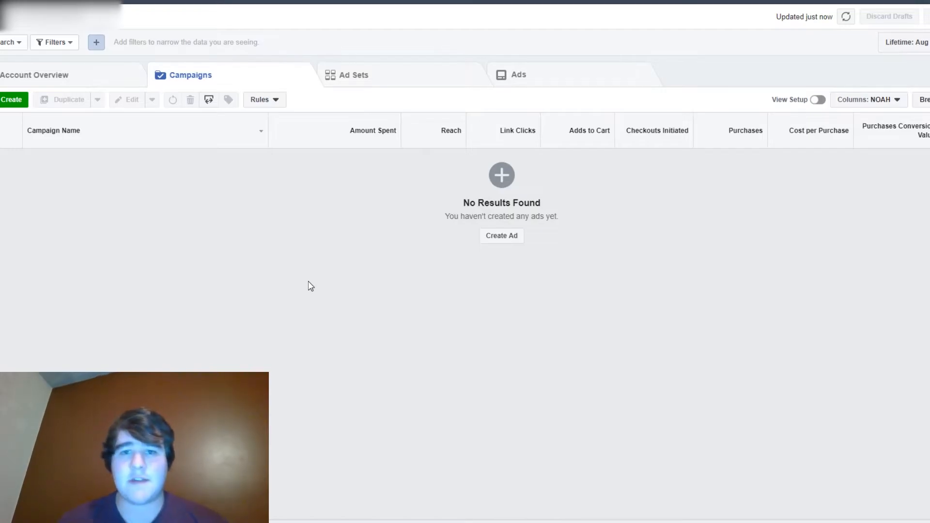
Start a new campaign in Quick Creation, dismissing the earlier unfinished draft, and set its objective to Conversions
left_click(12, 100)
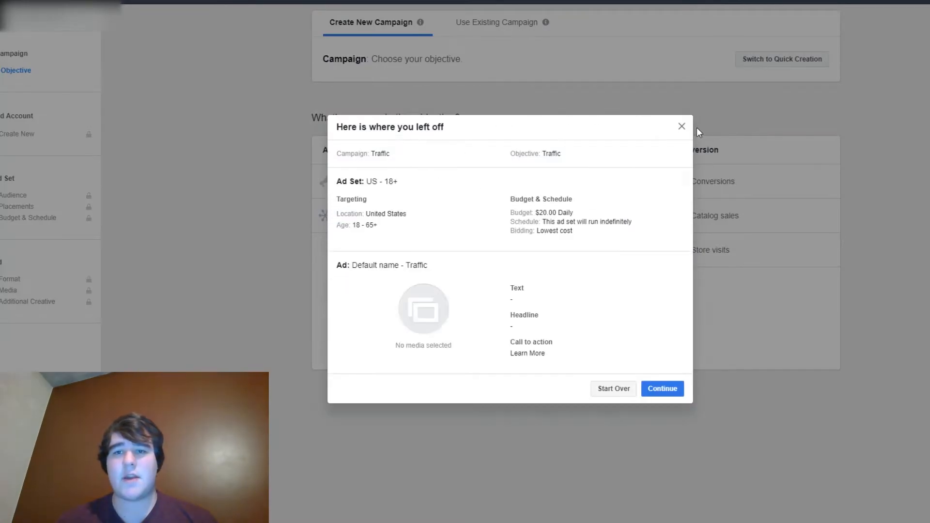
left_click(680, 127)
left_click(764, 59)
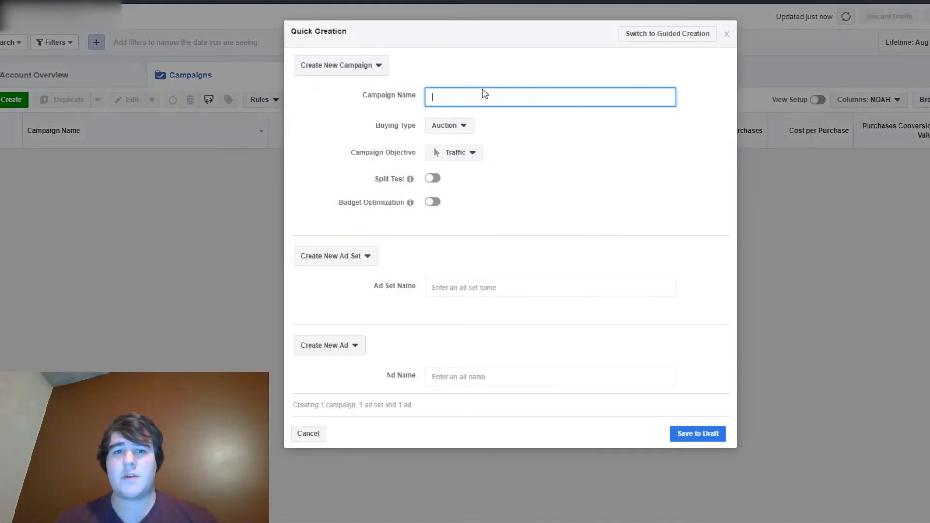
left_click(463, 156)
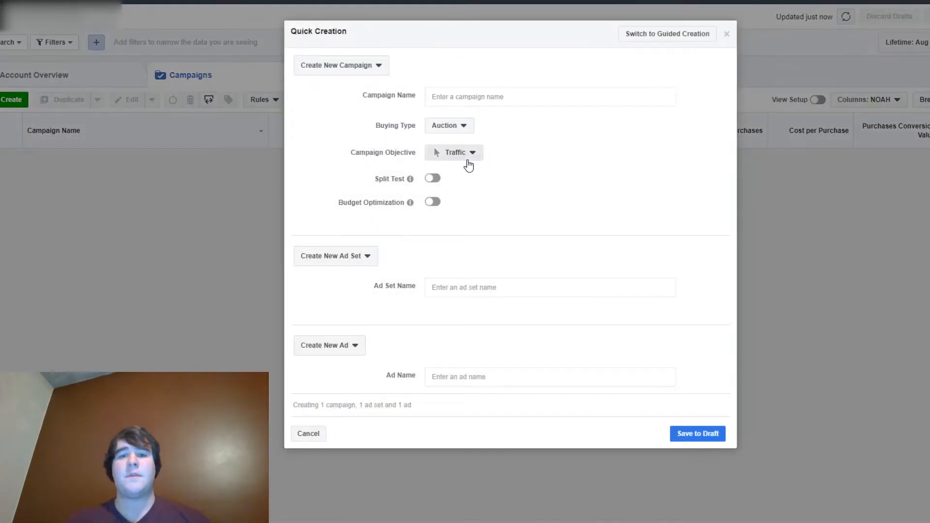
left_click(471, 379)
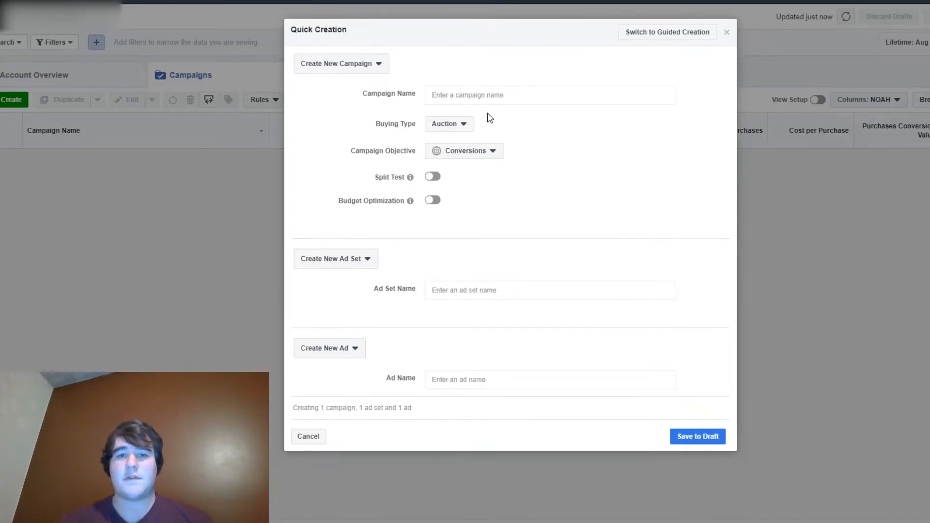
Name the new campaign "Golf Club - WW - $5"
left_click(480, 96)
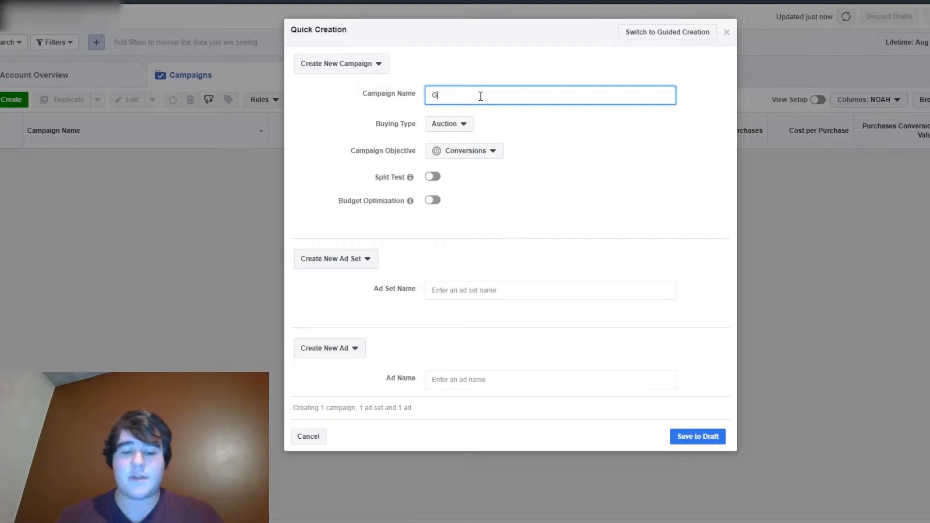
type("Club ")
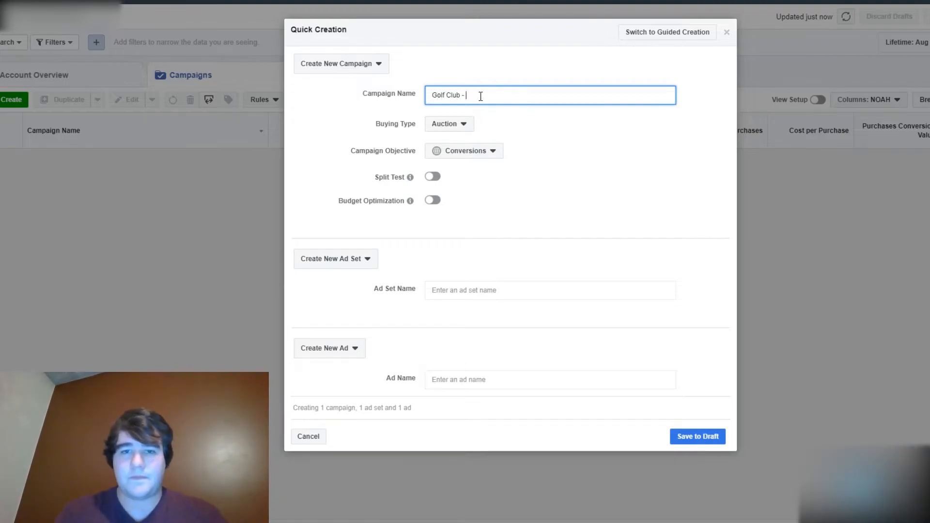
type("- WW")
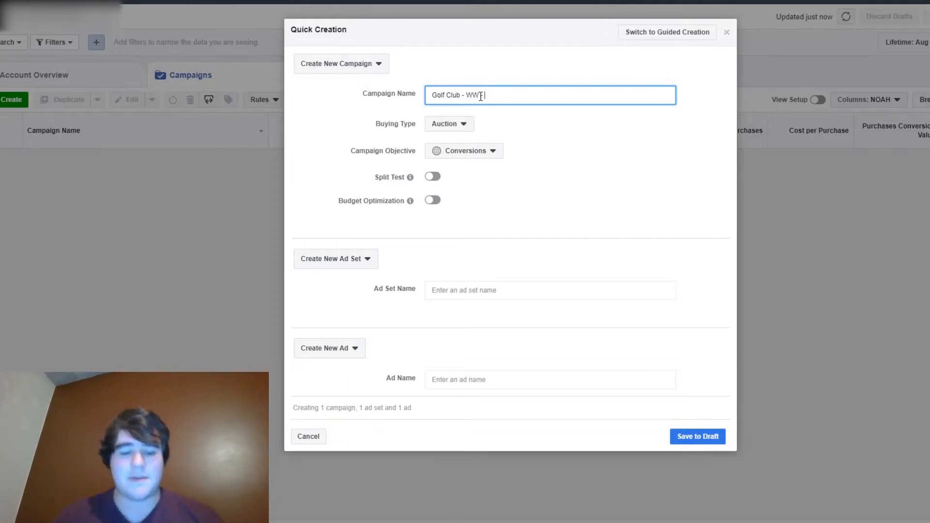
type("- ")
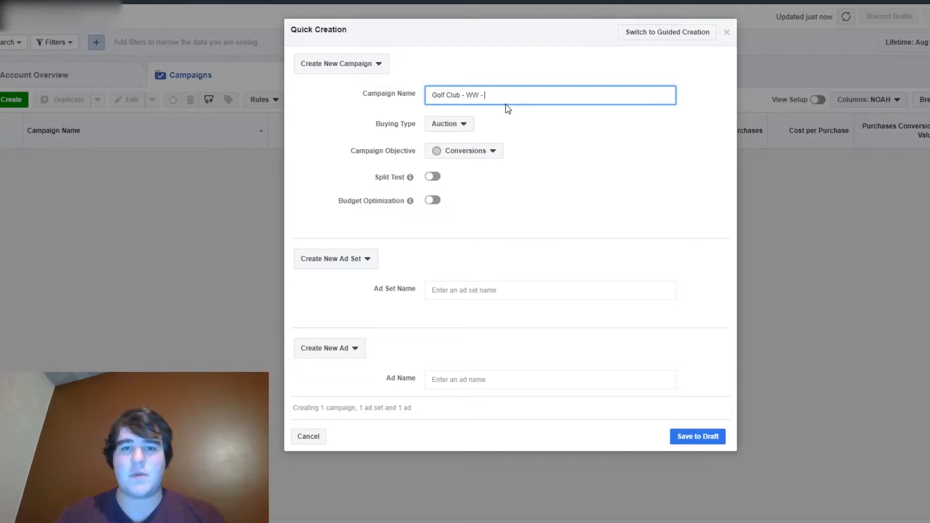
type("$5")
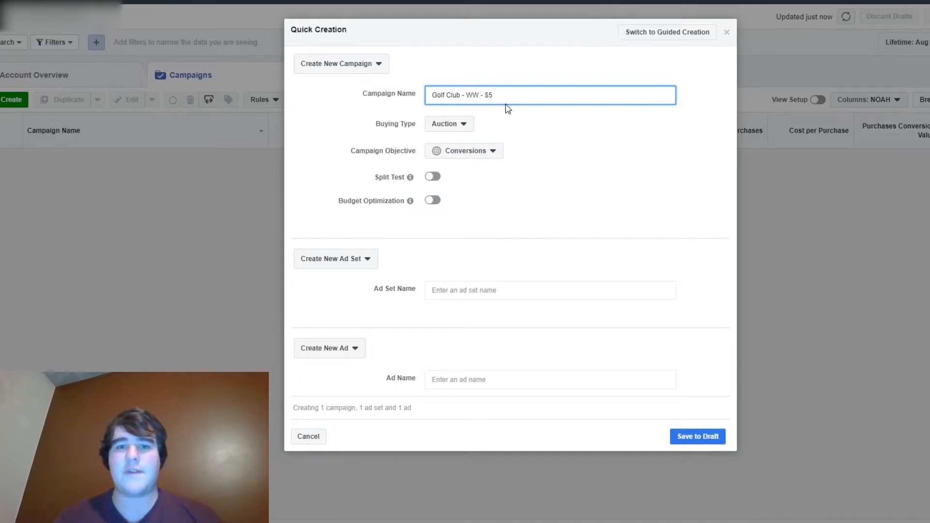
left_click(334, 123)
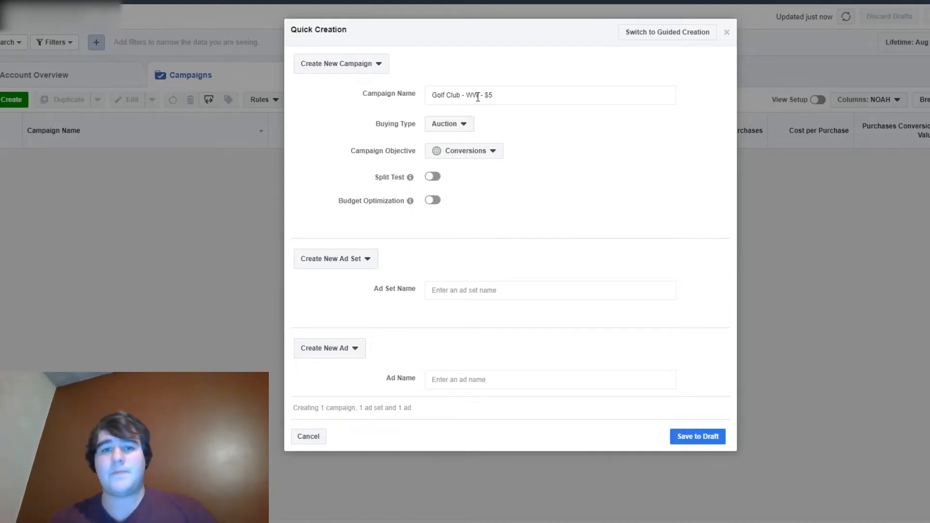
Extend the campaign name to "Golf Club - WW - $5 - BEP - 45" and save the campaign to draft
left_click_drag(433, 98, 491, 98)
left_click(497, 99)
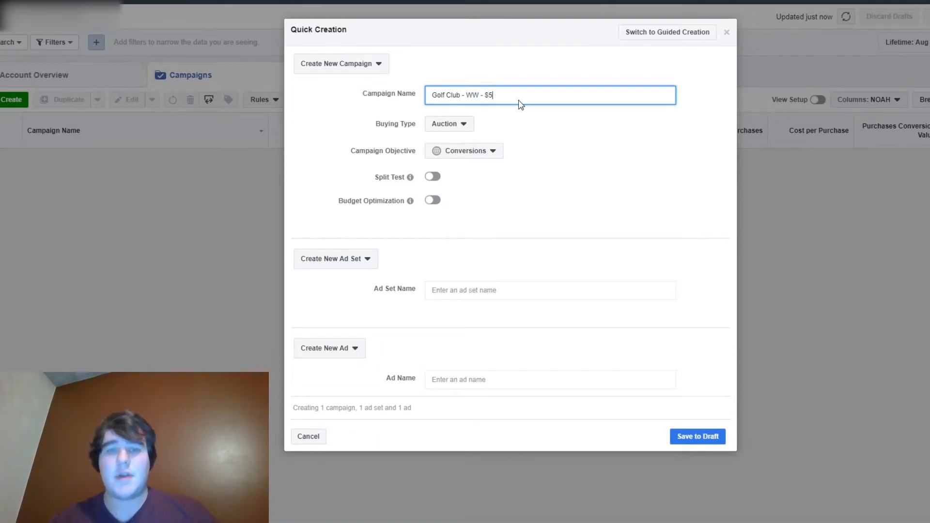
type("- ")
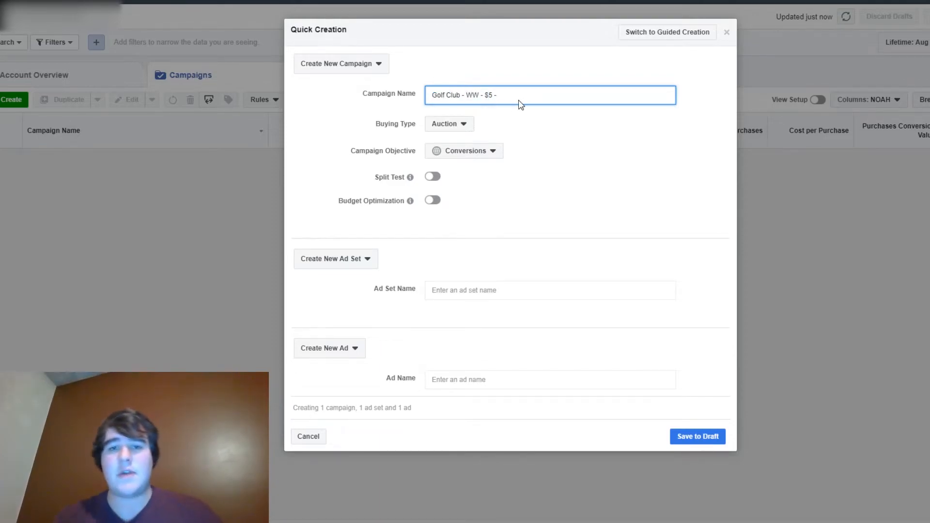
type("$45")
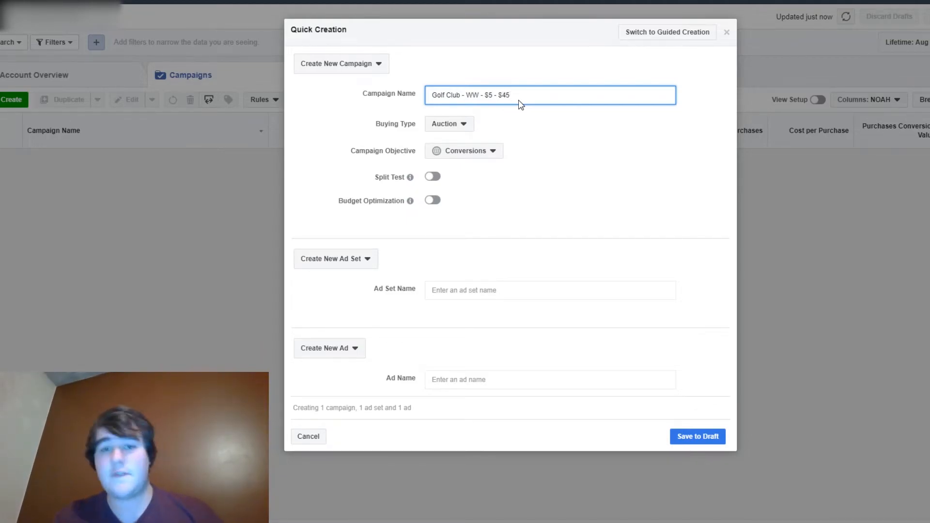
key("BackSpace")
key("BackSpace")
key("BackSpace")
type("BEP")
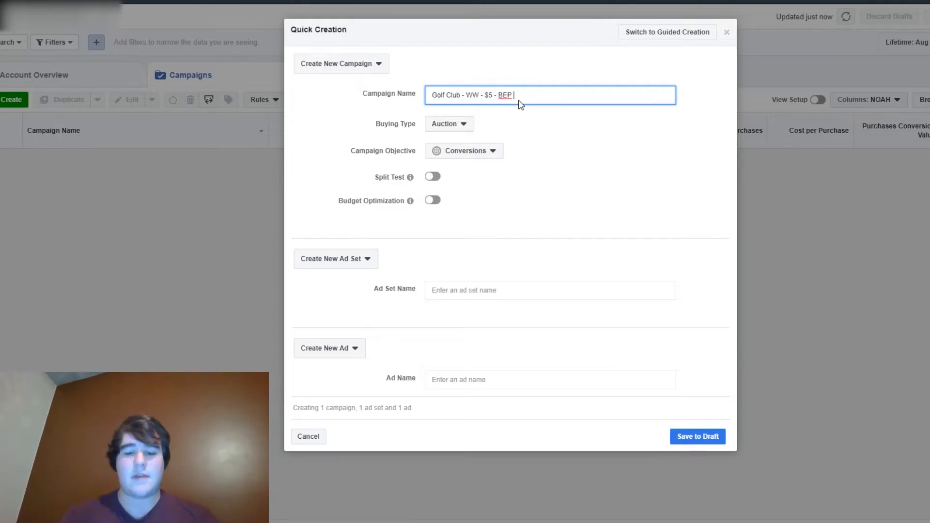
type(" - 45")
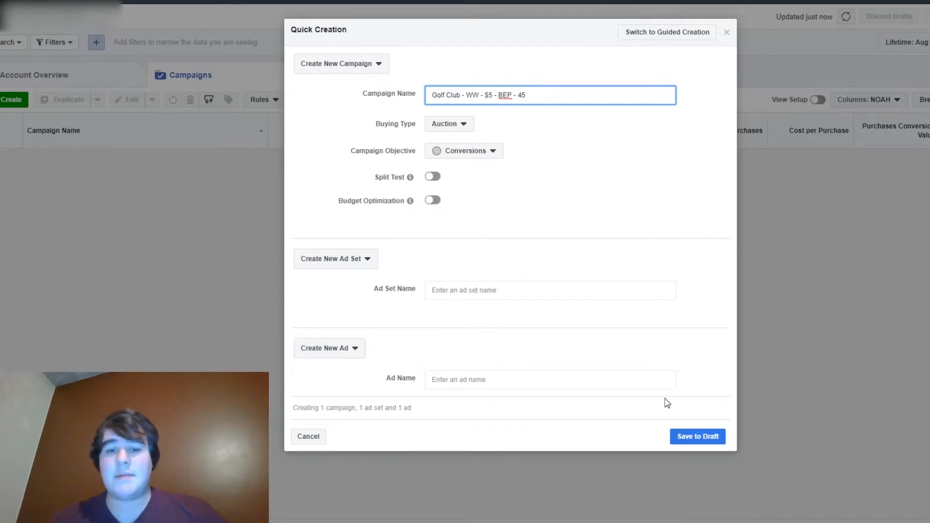
left_click(703, 438)
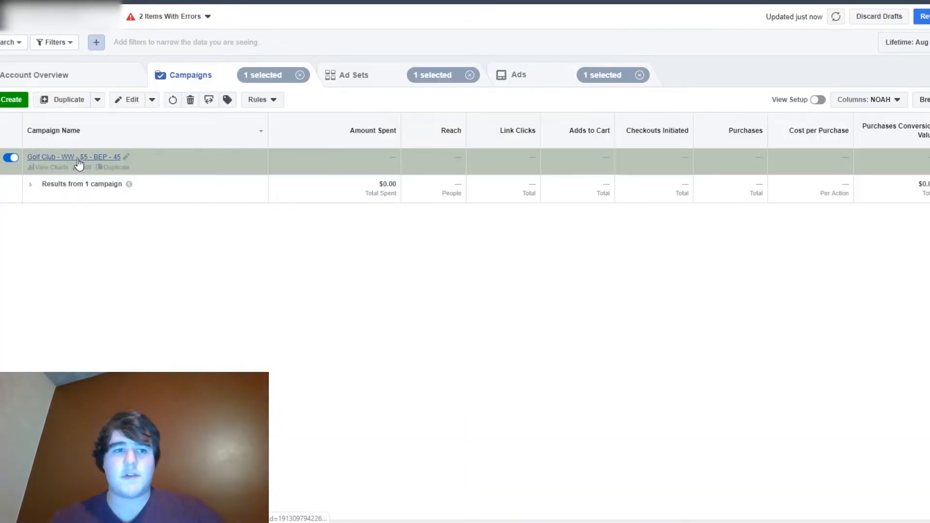
Rename the campaign's untitled ad as "variant 1" and close the ad editor
left_click(398, 73)
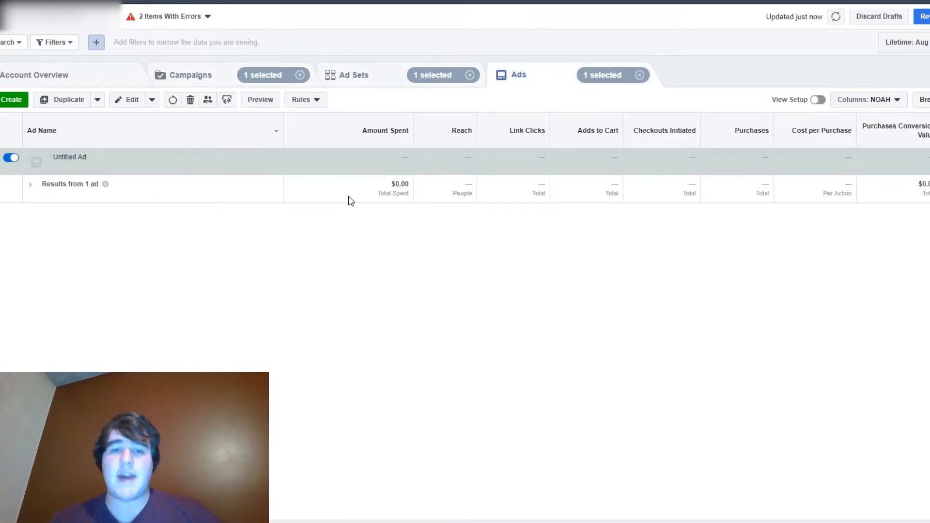
left_click(113, 168)
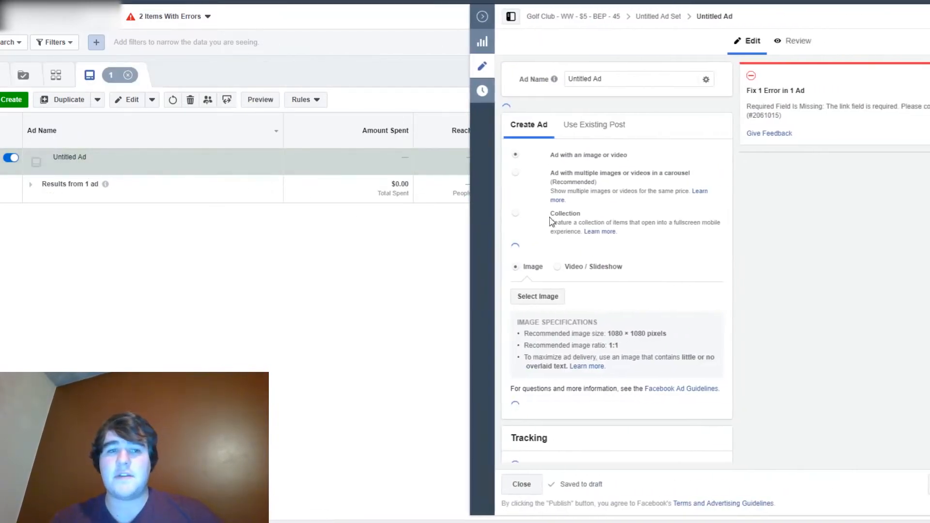
left_click_drag(623, 78, 566, 80)
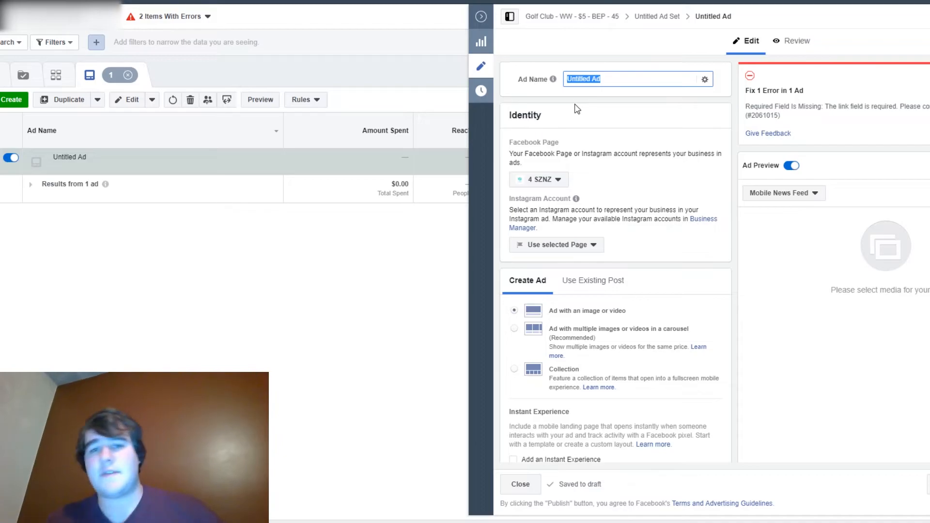
type("Origina")
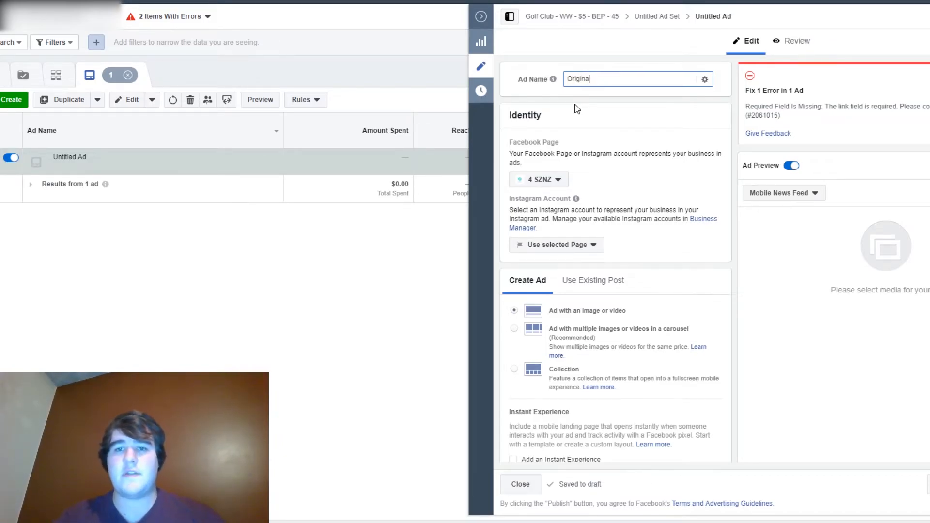
key("BackSpace")
key("BackSpace")
key("BackSpace")
key("BackSpace")
type("variant 1")
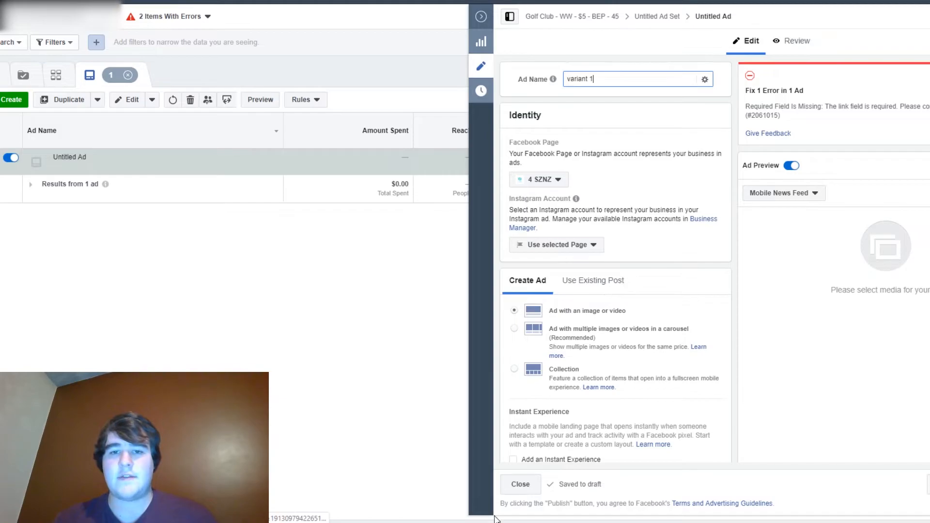
left_click(520, 484)
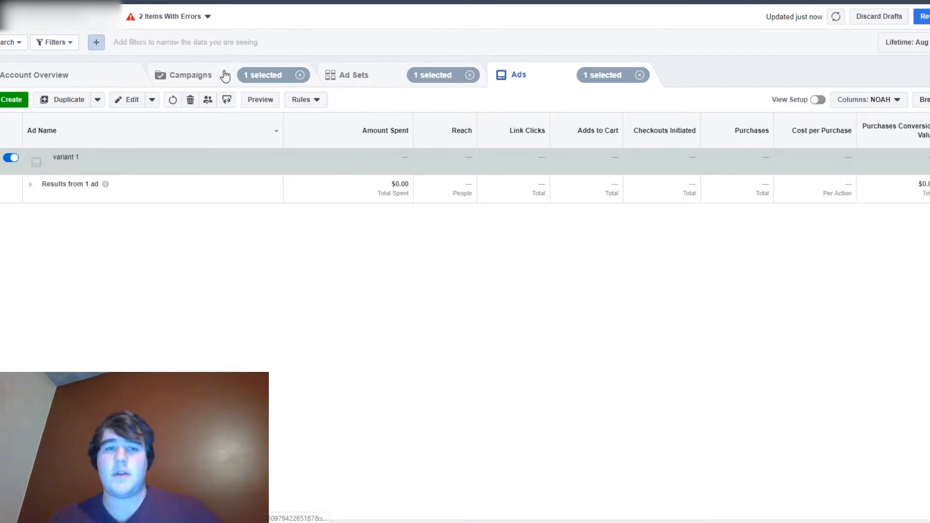
Open the untitled ad set for editing and name it "WW - 18+ F/M - Golf - PUR - 5"
left_click(359, 82)
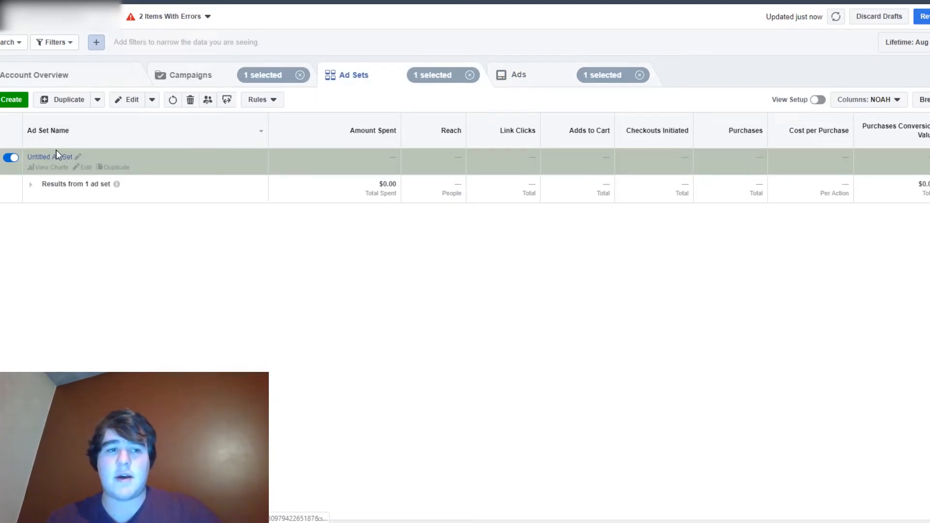
left_click(81, 167)
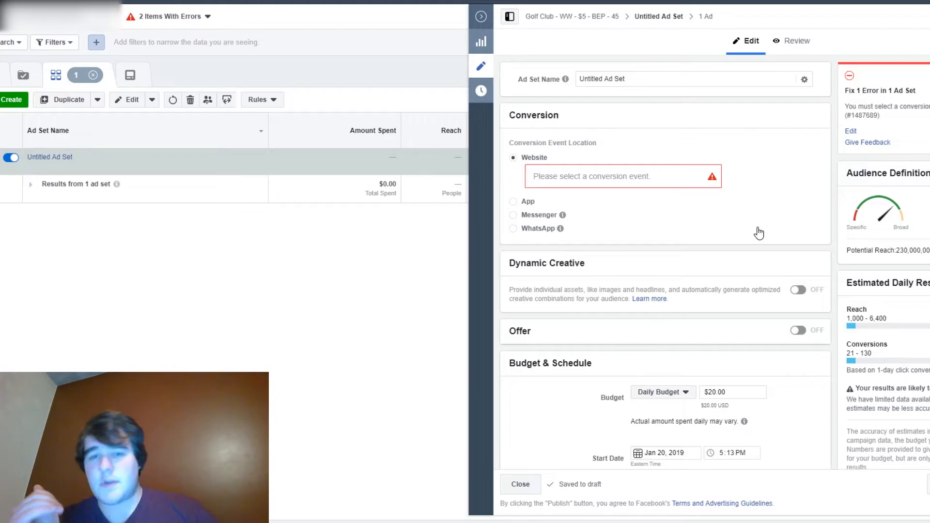
left_click_drag(627, 79, 579, 79)
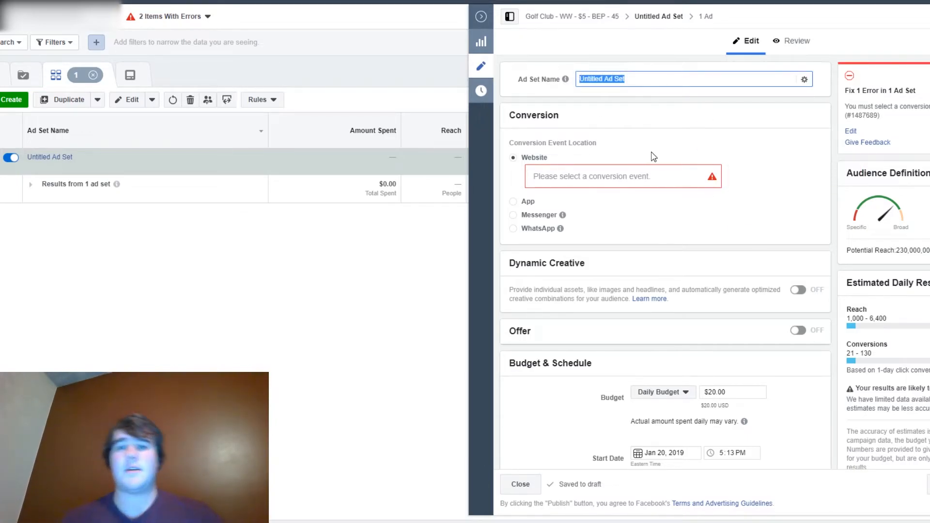
key("BackSpace")
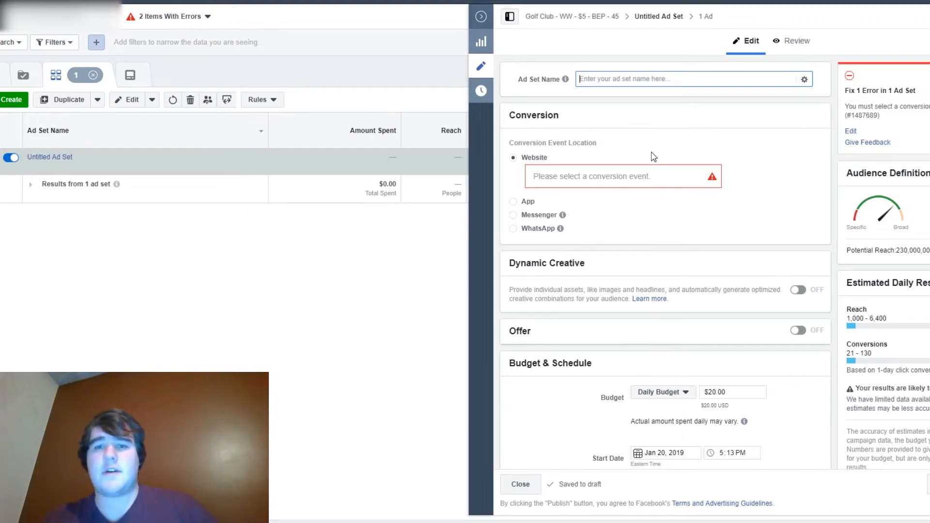
type("WW@")
key("BackSpace")
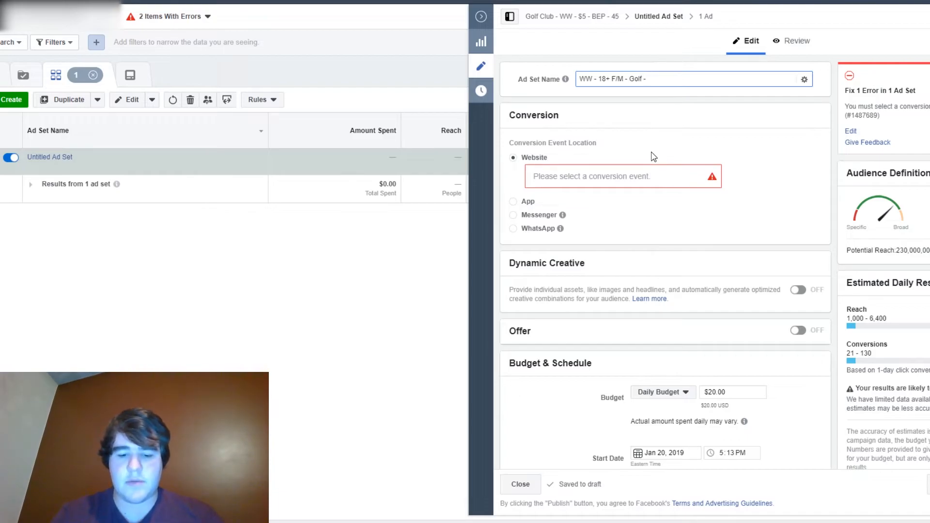
type("UR - 5")
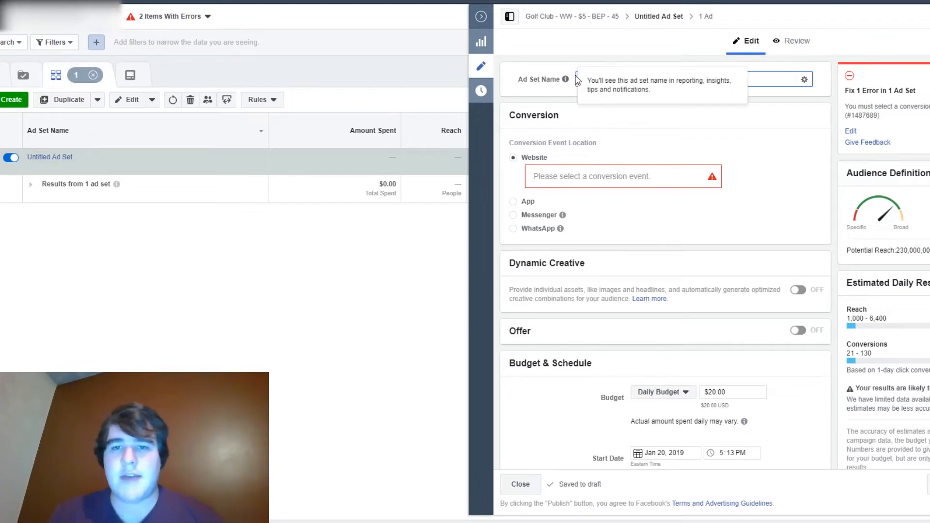
Shorten the ad set name to "18+ F/M - Golf" by removing the WW, PUR and 5 parts
left_click_drag(581, 78, 601, 78)
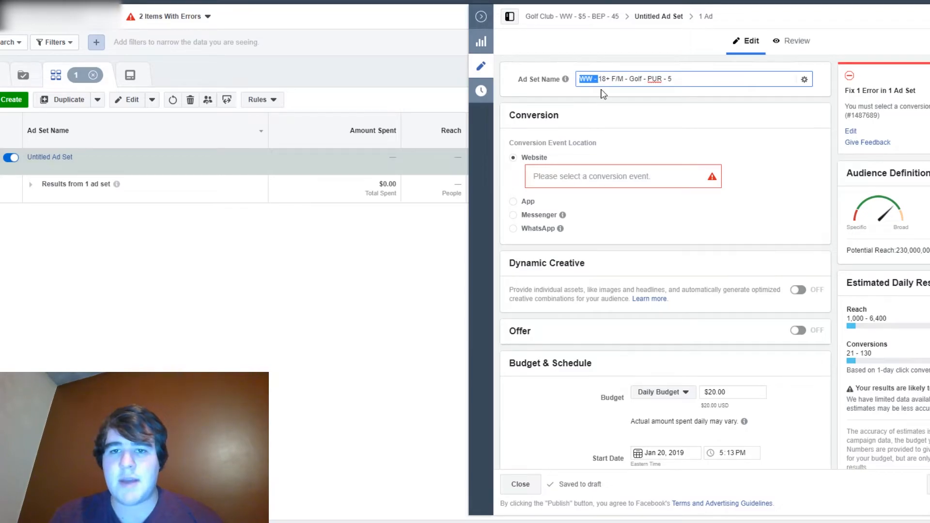
key("BackSpace")
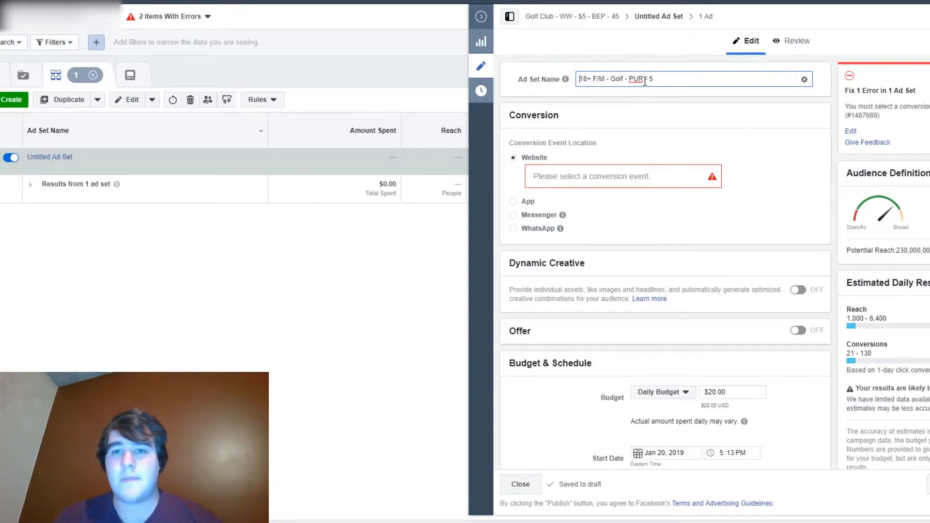
left_click_drag(644, 79, 625, 78)
key("BackSpace")
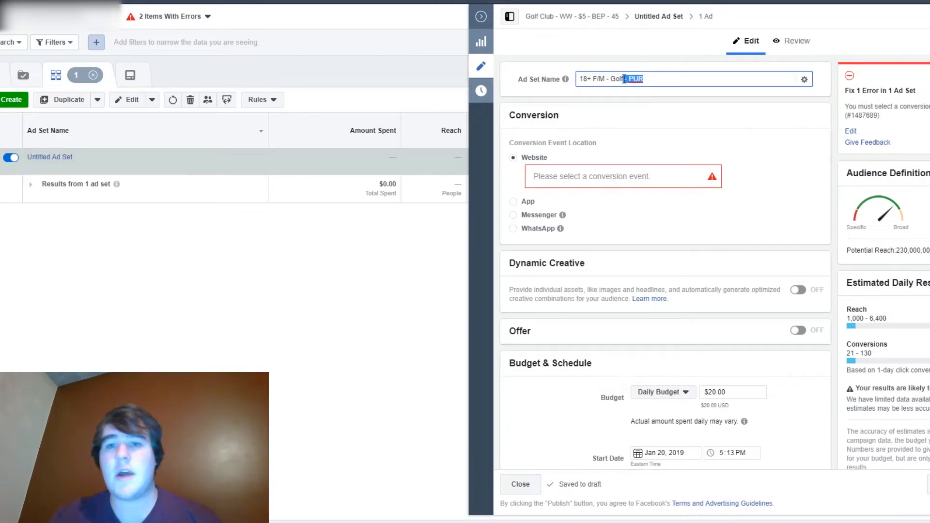
key("BackSpace")
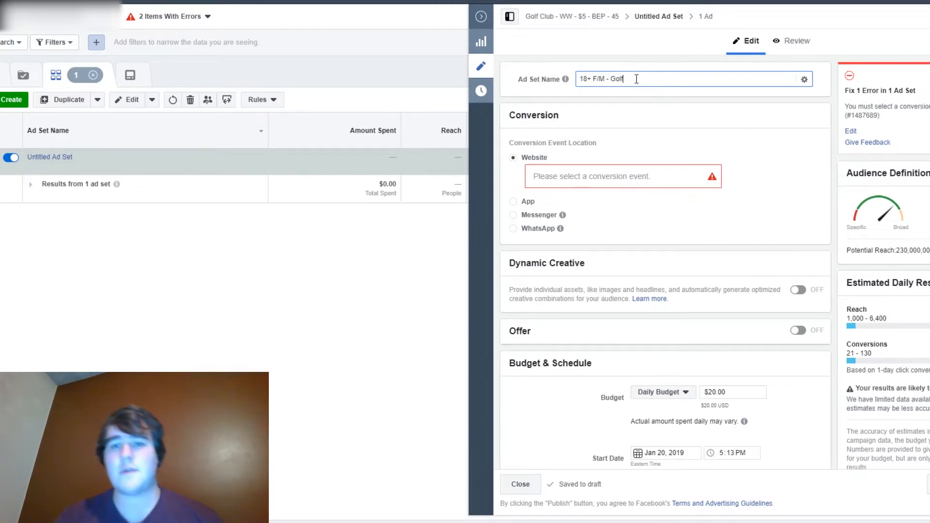
Shorten the ad set name to "Golf" by removing the "18+ F/M -" part
left_click_drag(612, 79, 579, 79)
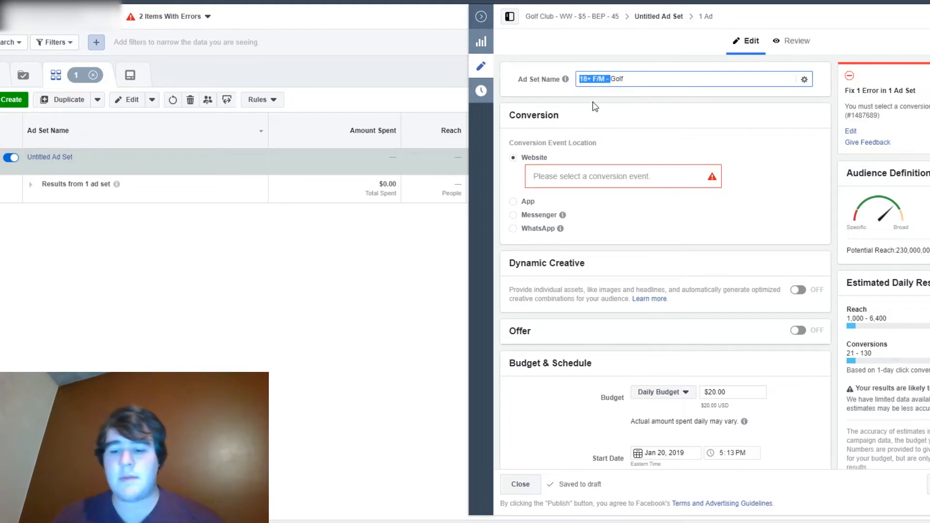
key("BackSpace")
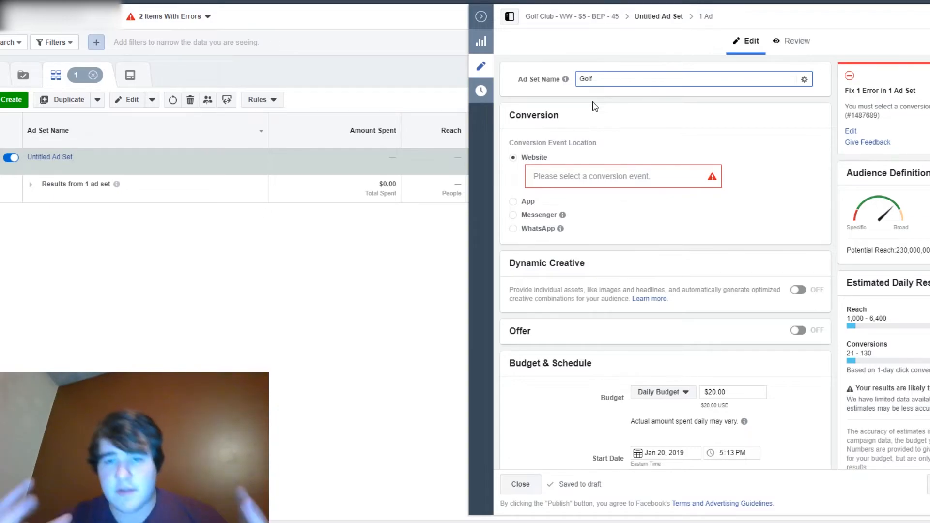
left_click(706, 115)
Add the Golf interest under Sports to the ad set's detailed targeting
scroll(706, 114, "down", 7)
scroll(706, 114, "down", 7)
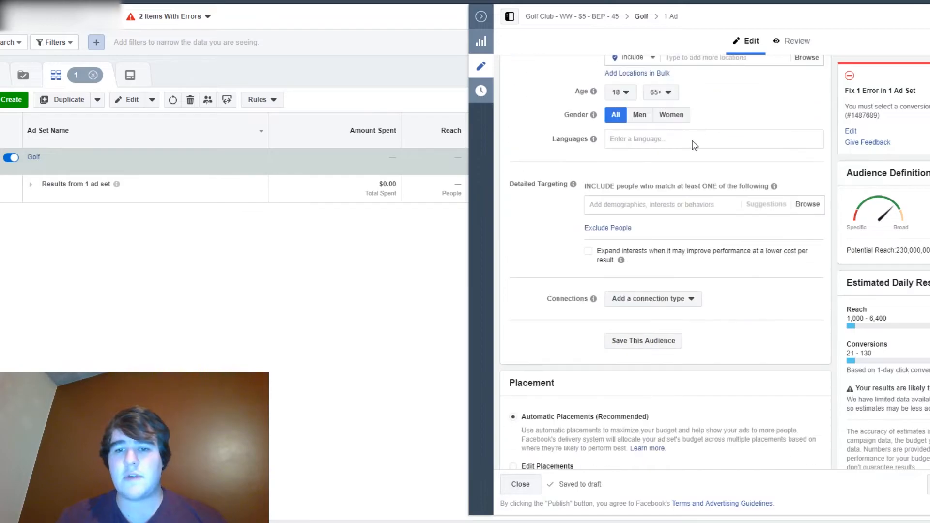
type("golf")
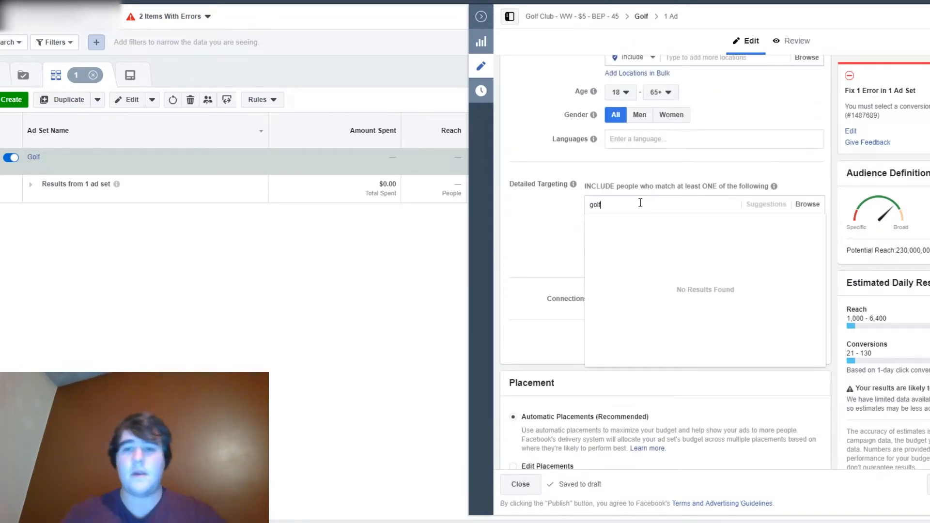
left_click(617, 223)
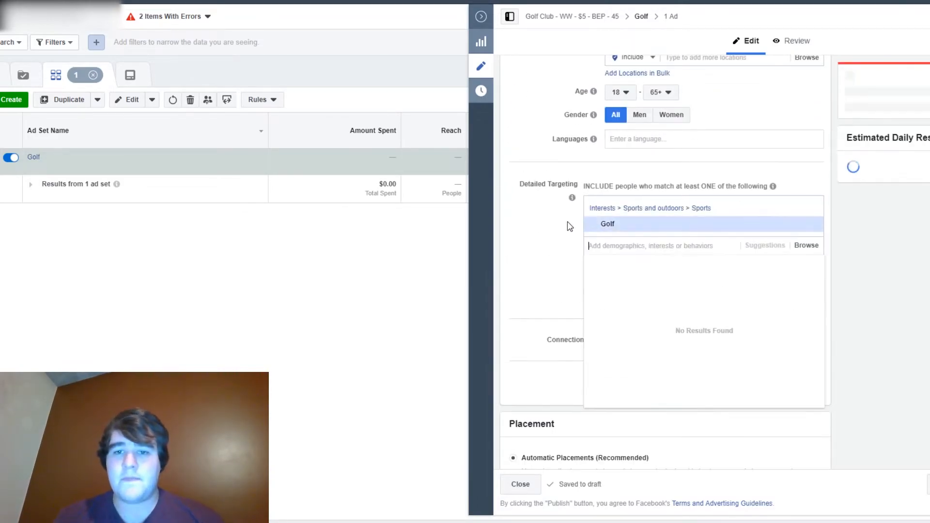
Narrow the ad set's audience with a second must-also-match condition, chosen by searching for "engaged"
scroll(562, 223, "up", 12)
scroll(562, 223, "down", 6)
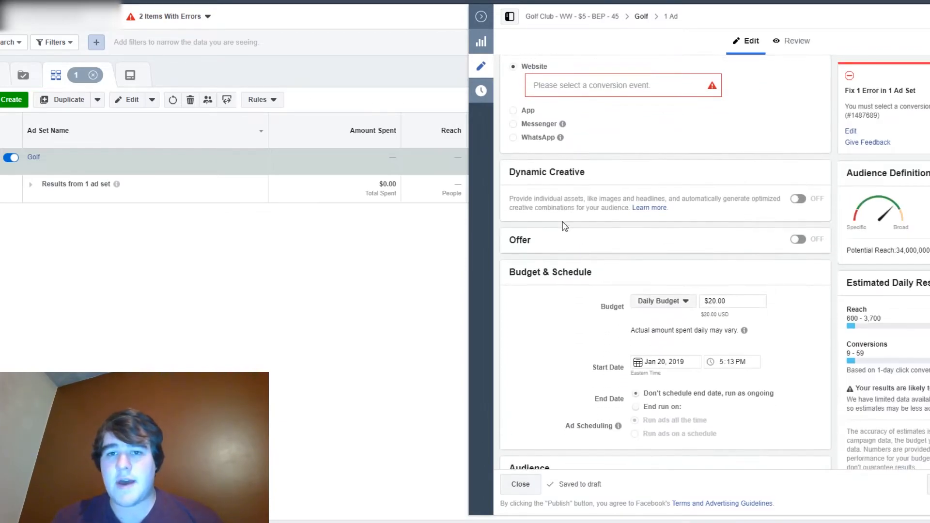
scroll(563, 222, "down", 4)
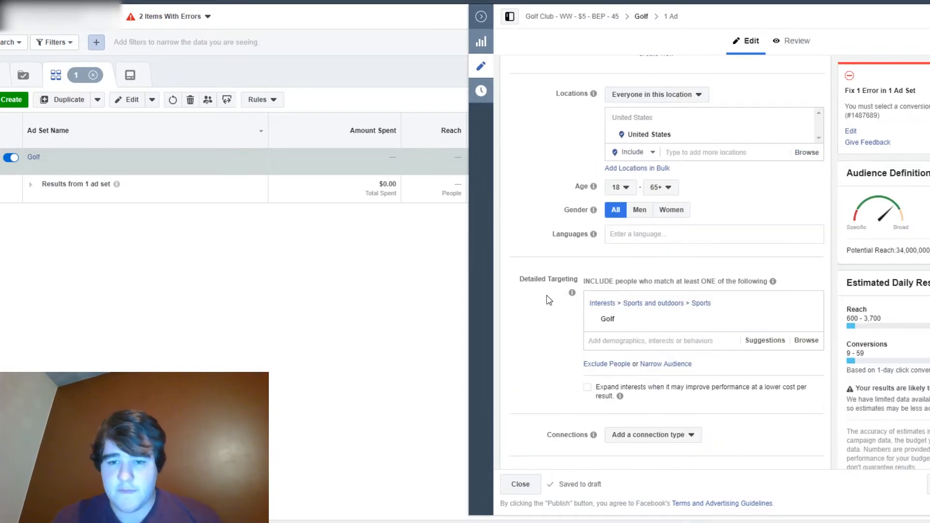
left_click(651, 369)
scroll(569, 349, "down", 3)
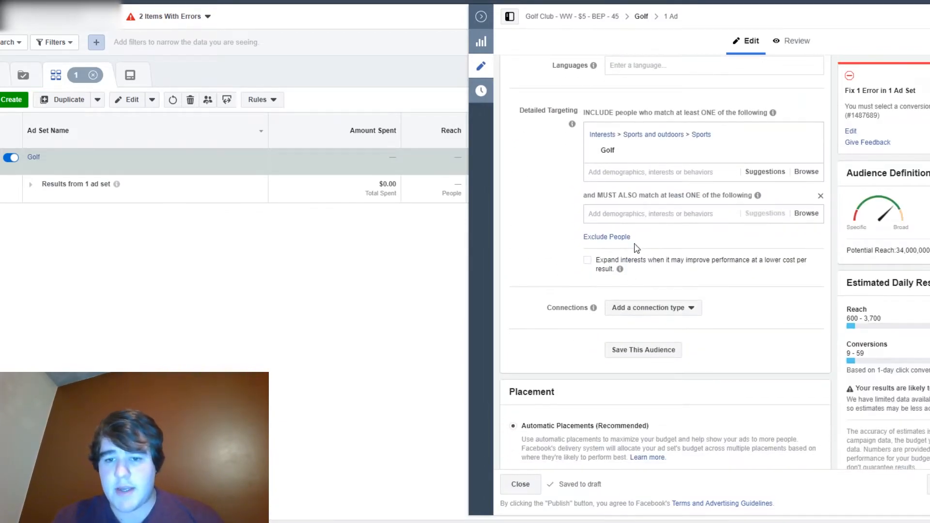
left_click(633, 212)
type("engaged")
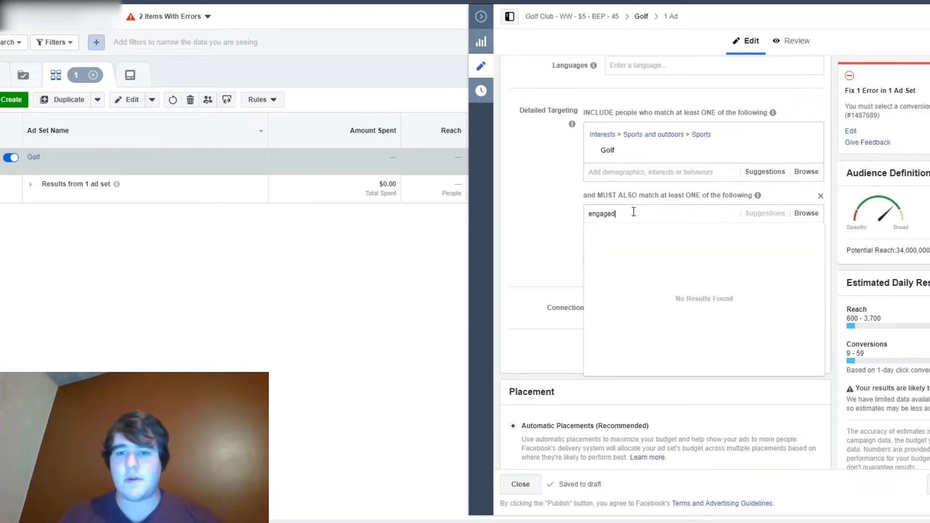
key("Return")
Extend the ad set name to "Golf/ES" and close the ad set editor
scroll(509, 184, "up", 15)
left_click(623, 78)
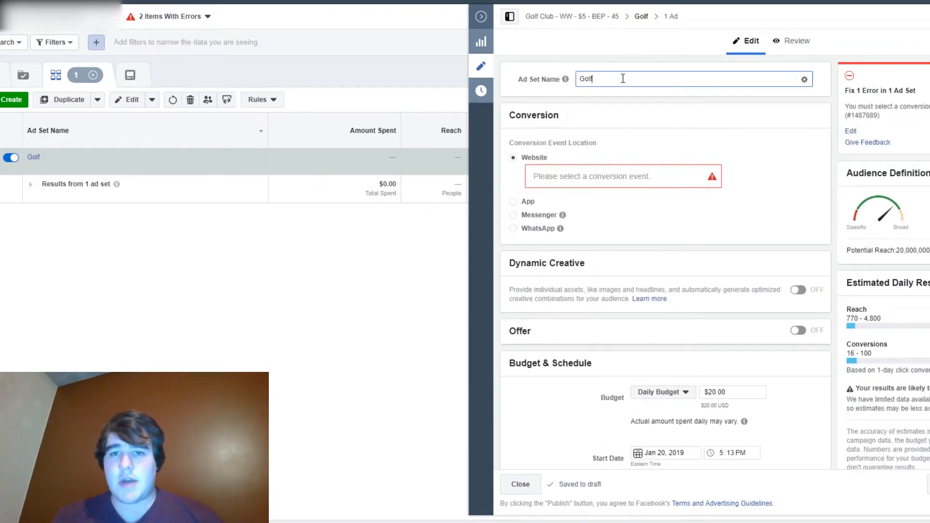
type("/ES")
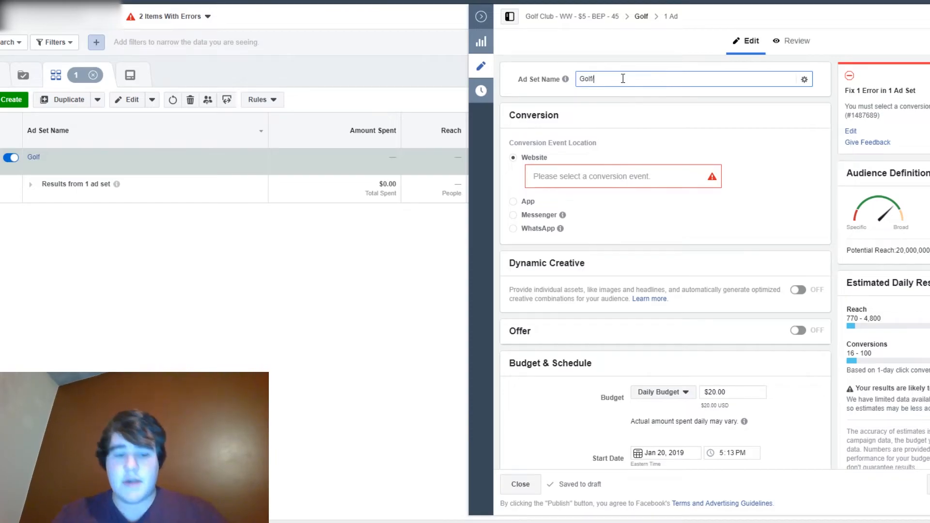
left_click(521, 484)
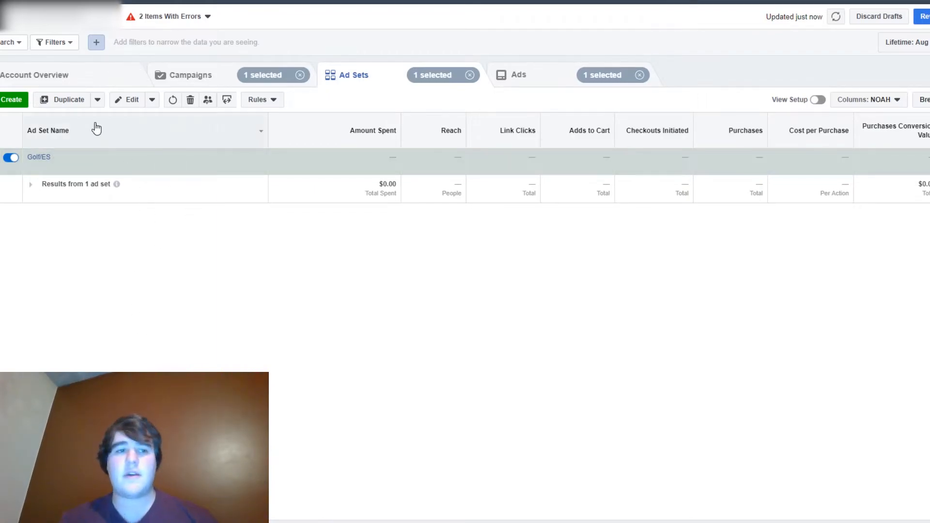
Review the naming at the campaign, ad set and ad levels
left_click(189, 76)
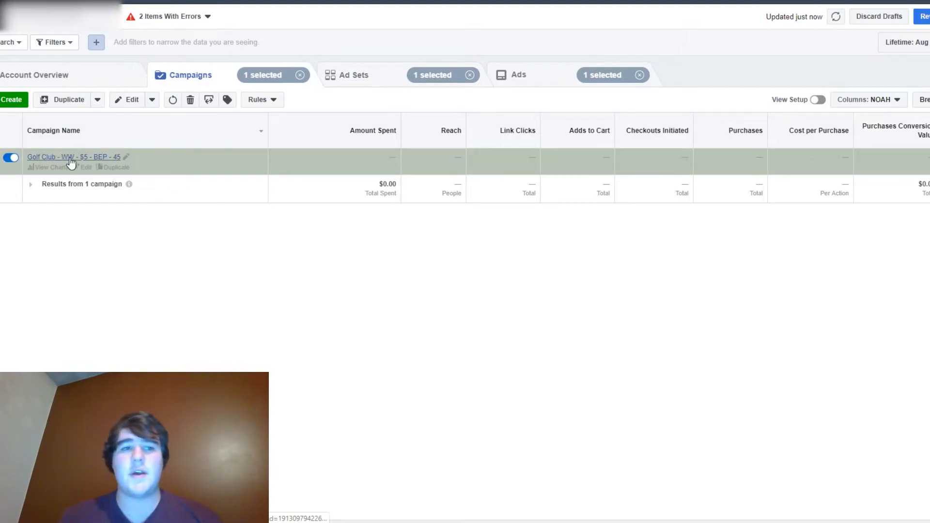
left_click(360, 79)
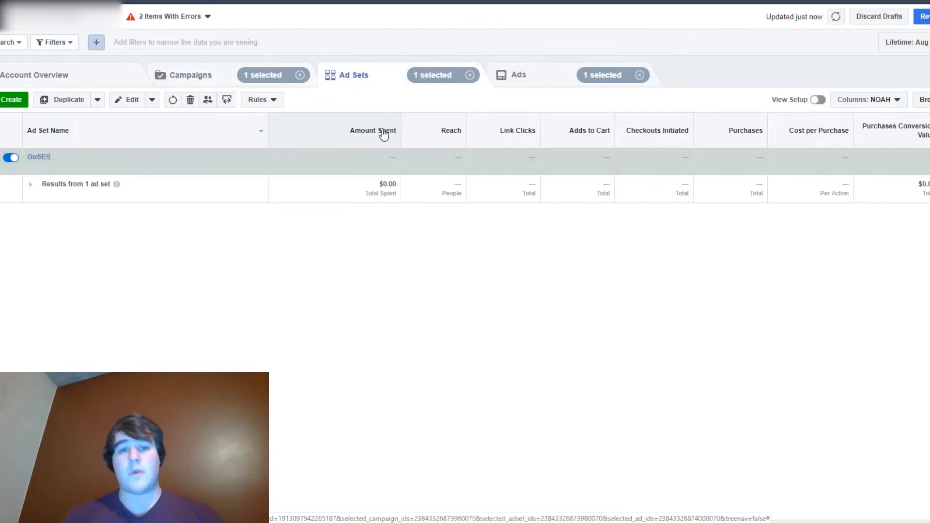
mouse_move(360, 139)
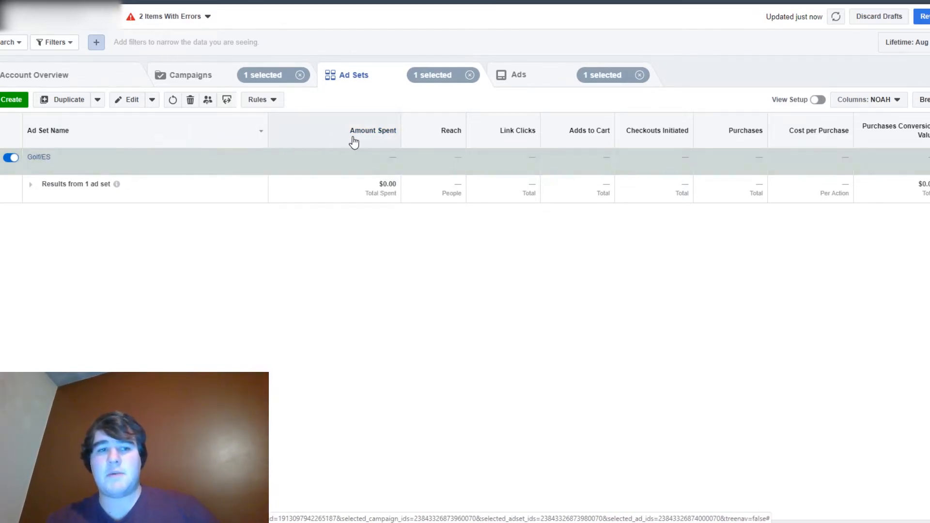
left_click(525, 79)
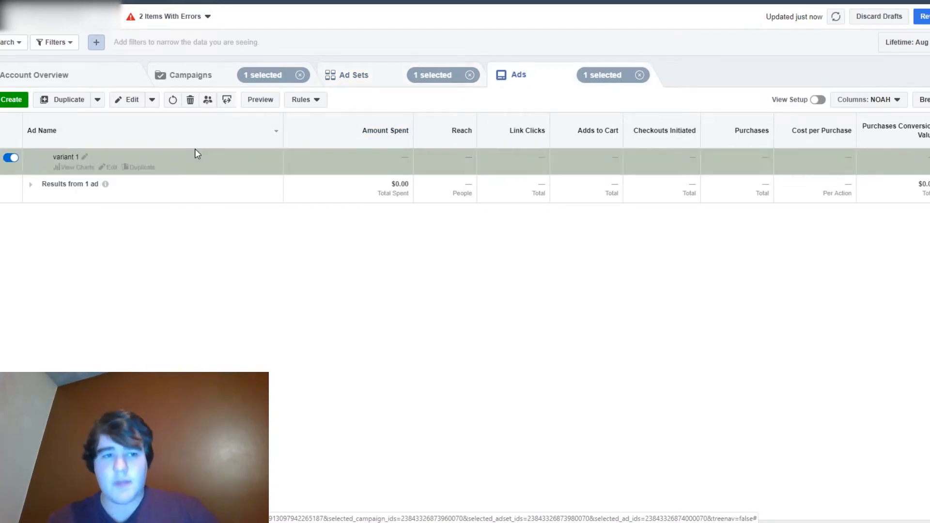
left_click(191, 84)
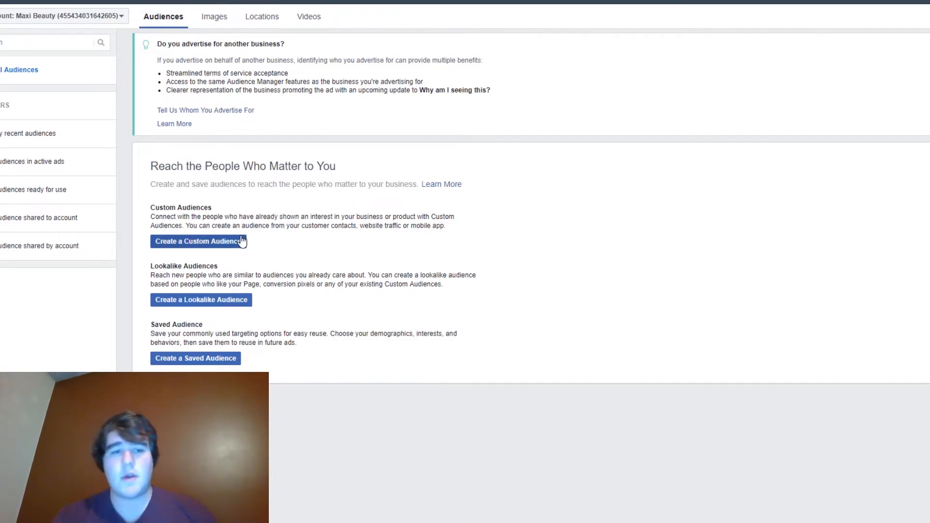
Start a website traffic custom audience and name it "all site visitors 30"
left_click(195, 241)
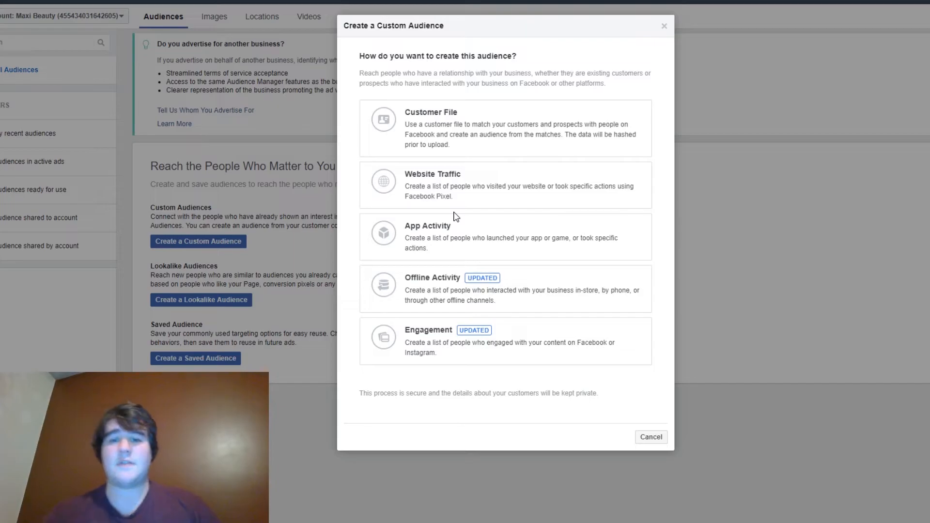
left_click(441, 201)
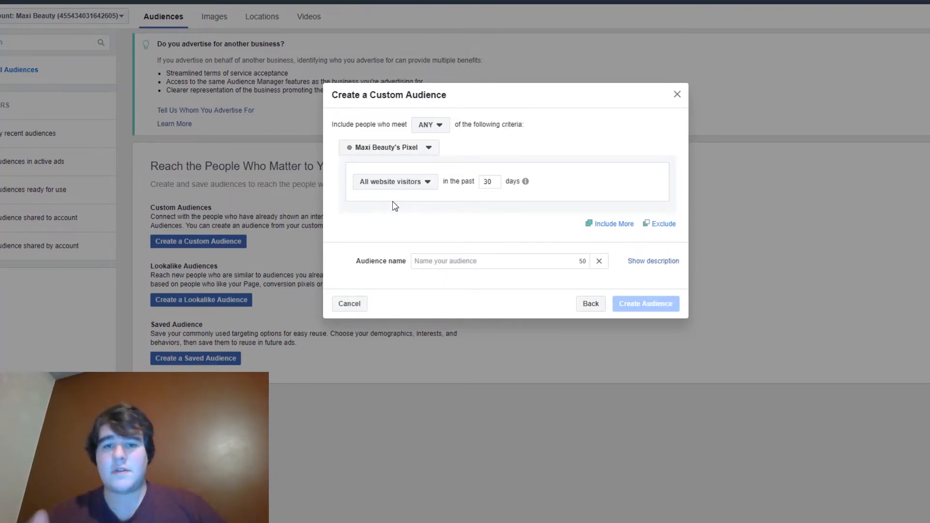
left_click(437, 262)
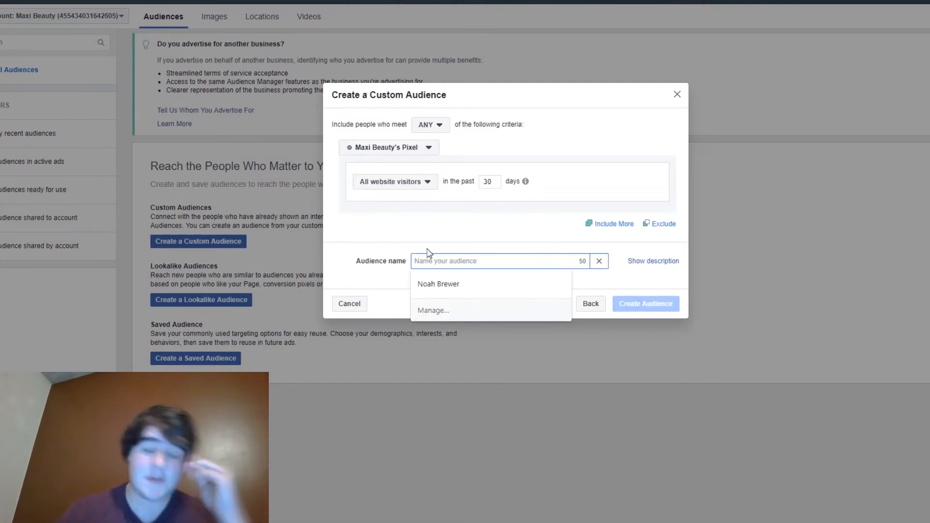
type("all site visitors 30")
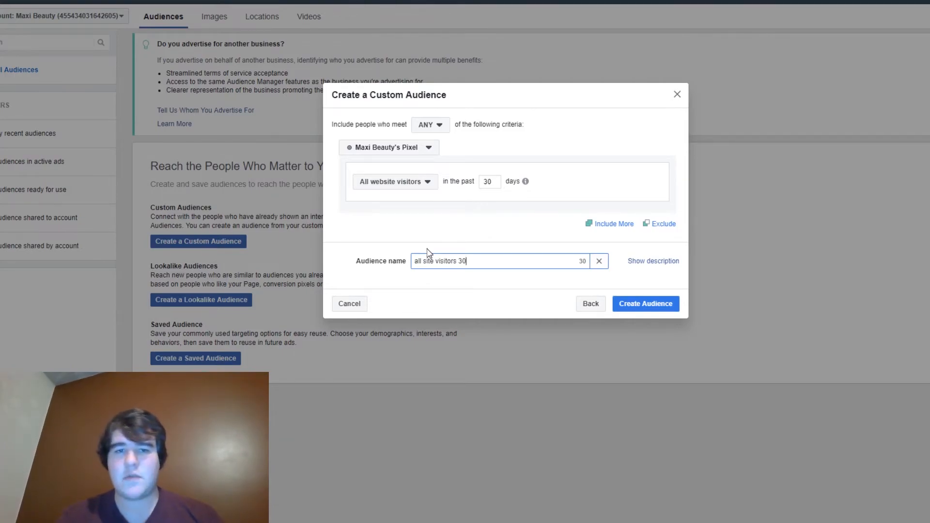
Replace the custom audience's name with "Retargeting PV 30"
key("ctrl+a")
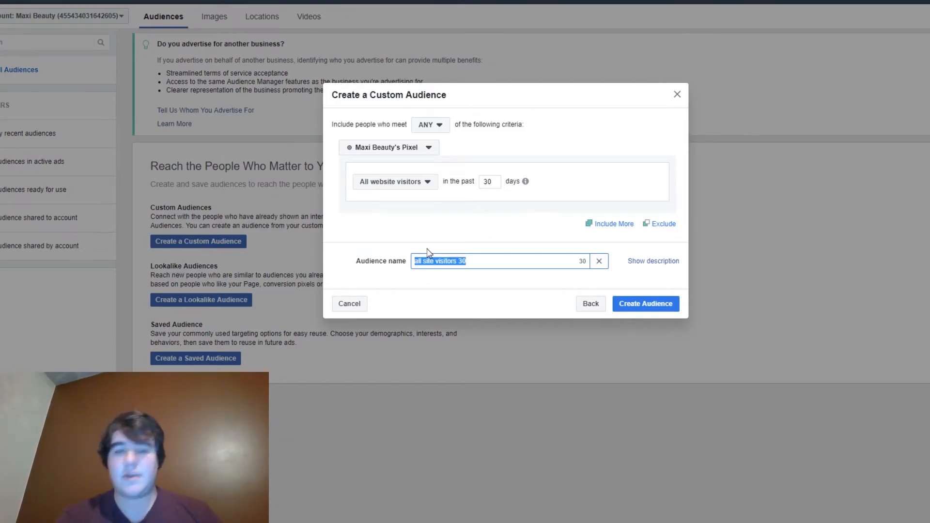
key("BackSpace")
type("Retargeting PV")
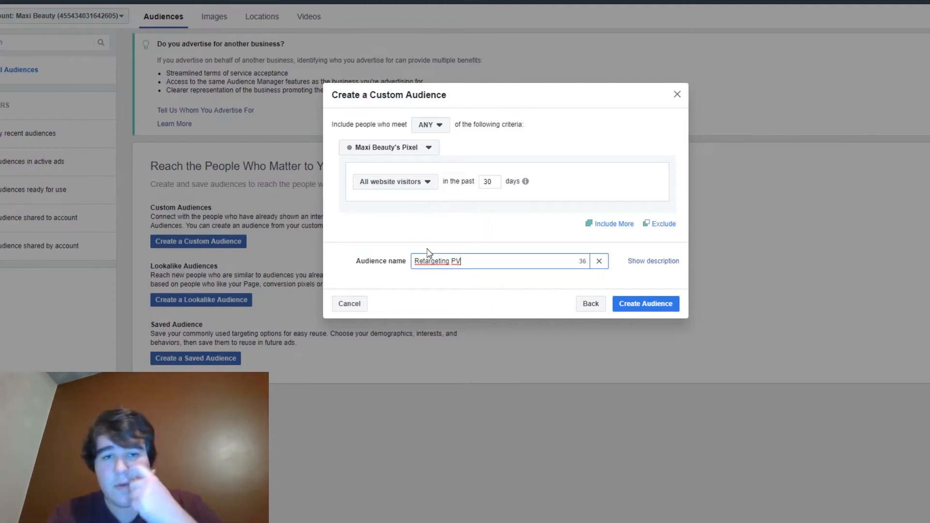
type("30")
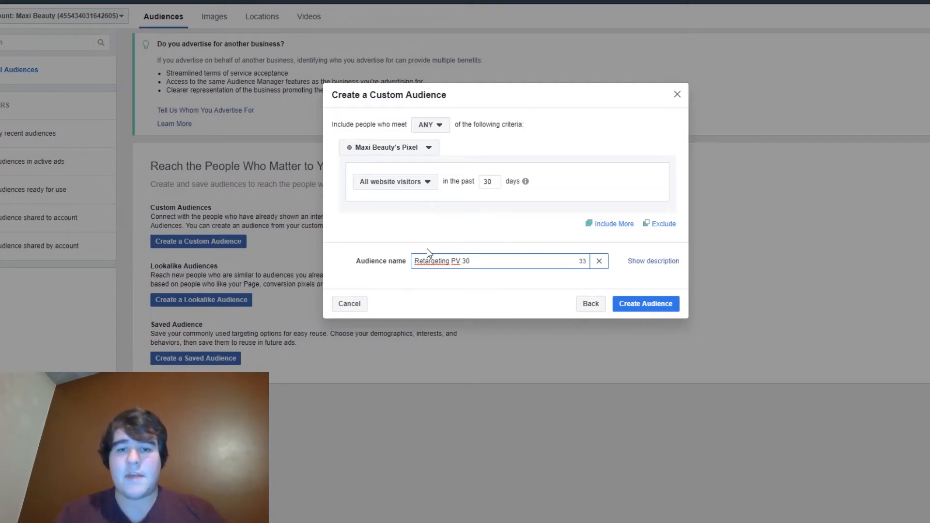
Switch the audience criterion to the Search event and rename the audience "Retargeting Search 30"
left_click(421, 184)
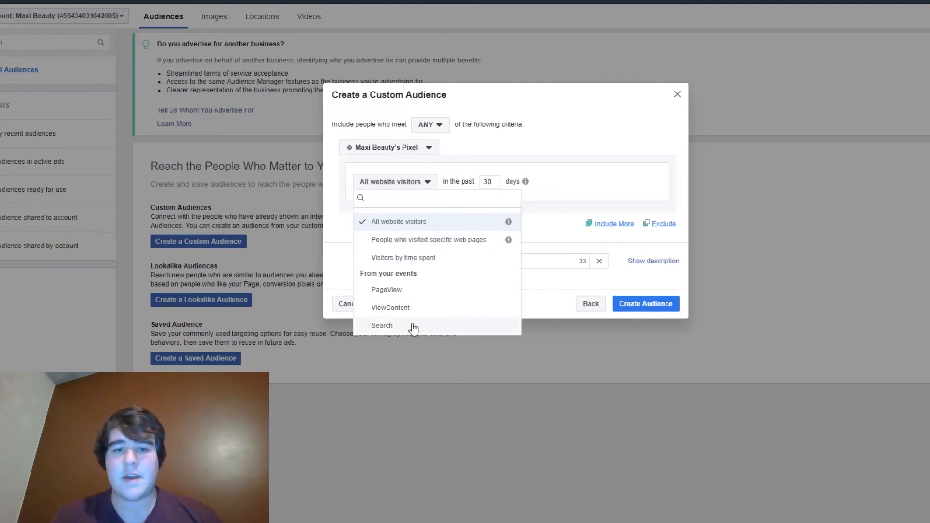
left_click(413, 327)
double_click(460, 266)
type("Search 30")
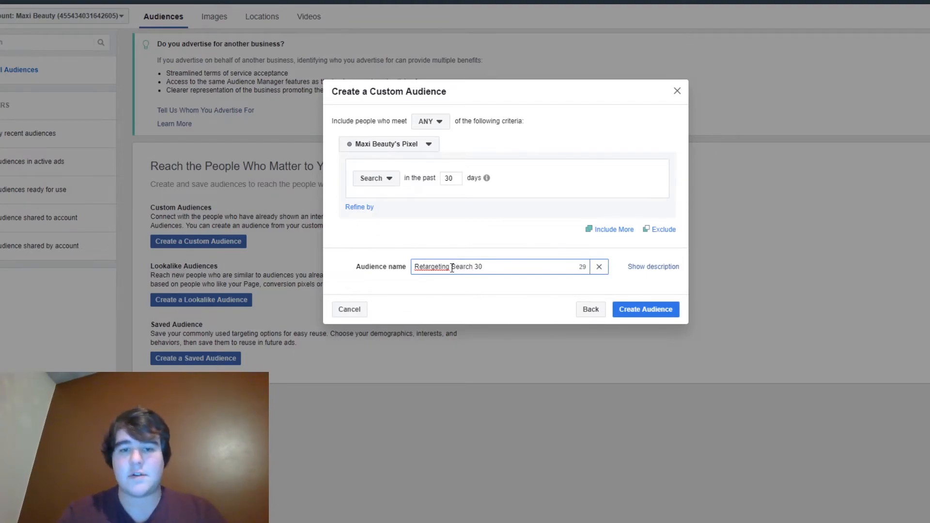
Set the audience criterion back to all website visitors and rename the audience "Retargeting PV 30"
left_click(383, 183)
left_click(393, 221)
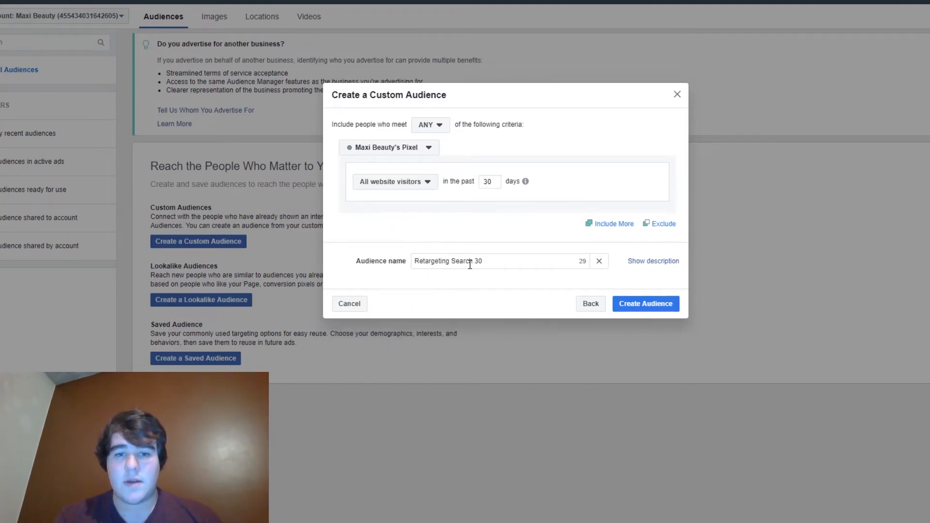
double_click(453, 262)
key("BackSpace")
type("PV")
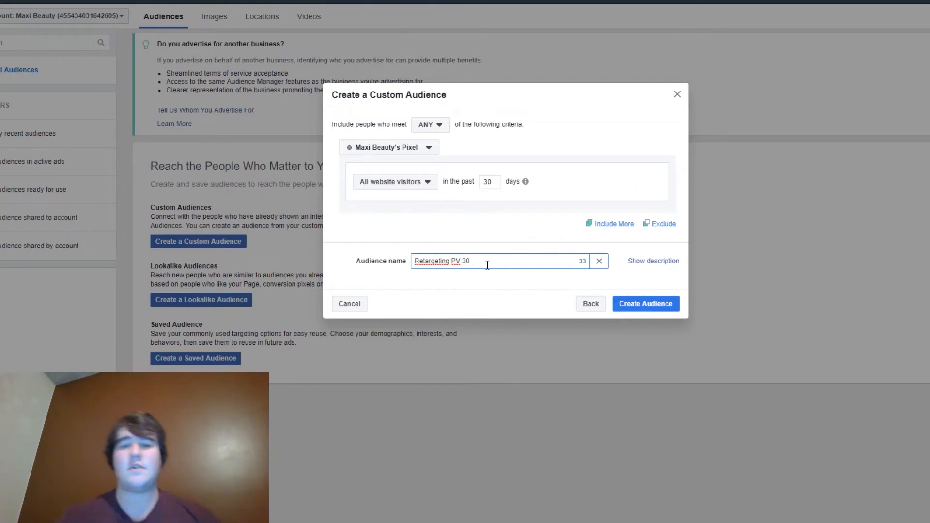
Set the audience's visitor window to 180 days and change its name to "Retargeting PV 180 -"
left_click_drag(493, 183, 483, 184)
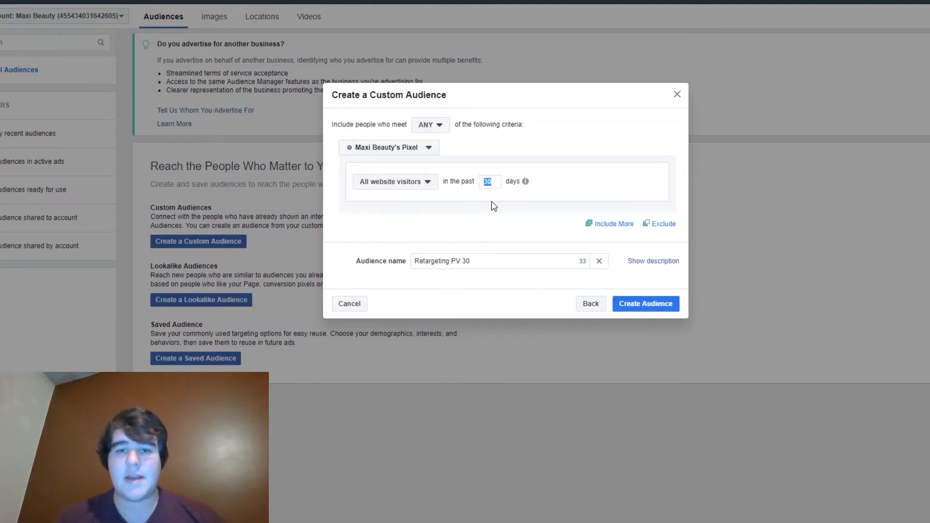
type("180")
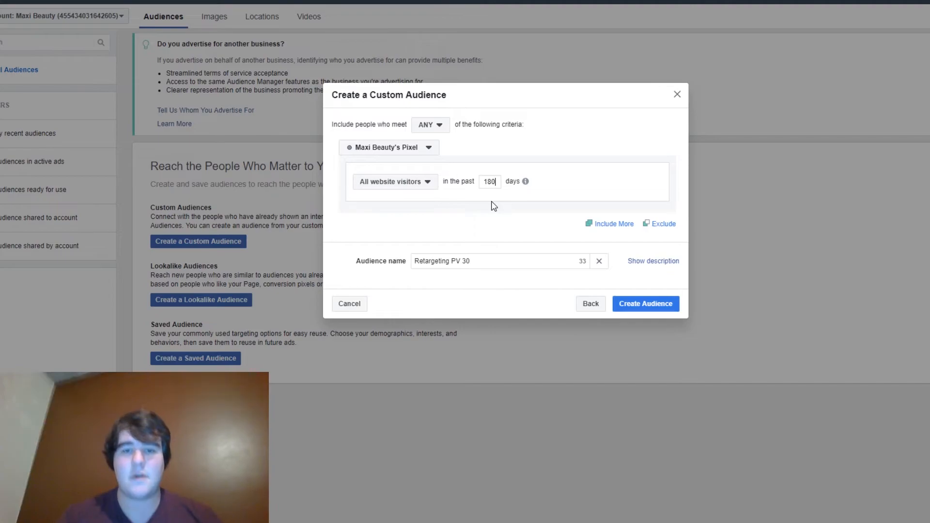
left_click(477, 261)
key("BackSpace")
key("BackSpace")
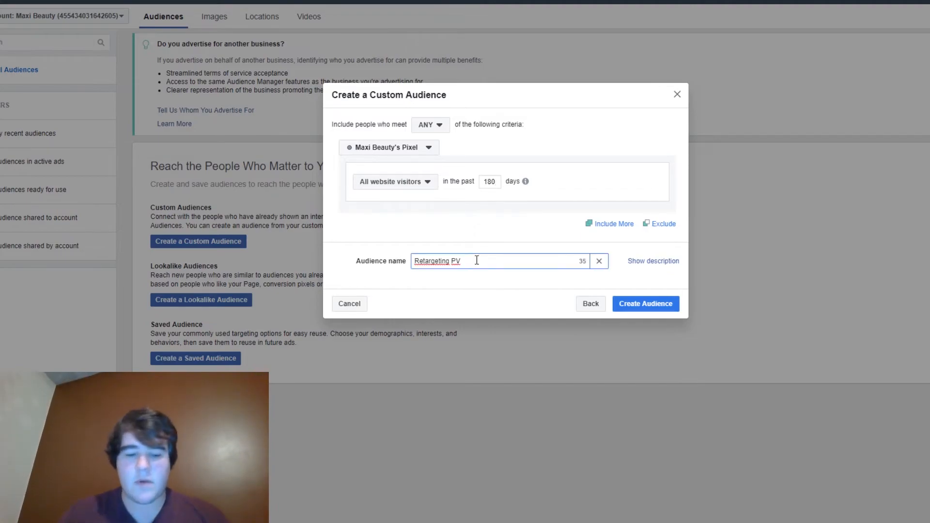
type("180 -")
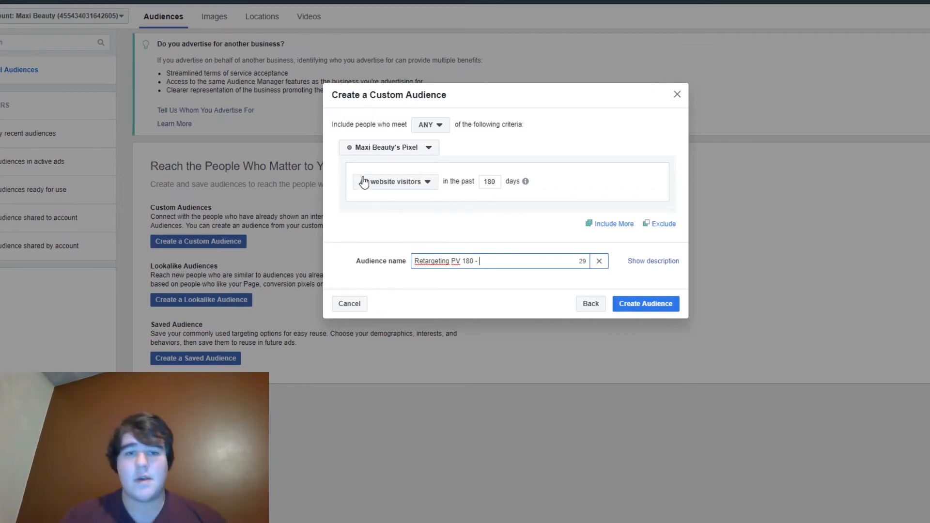
Switch the audience criterion to people who visited specific web pages and rename the audience "Retargeting PV 180 - Collections Page"
left_click(364, 182)
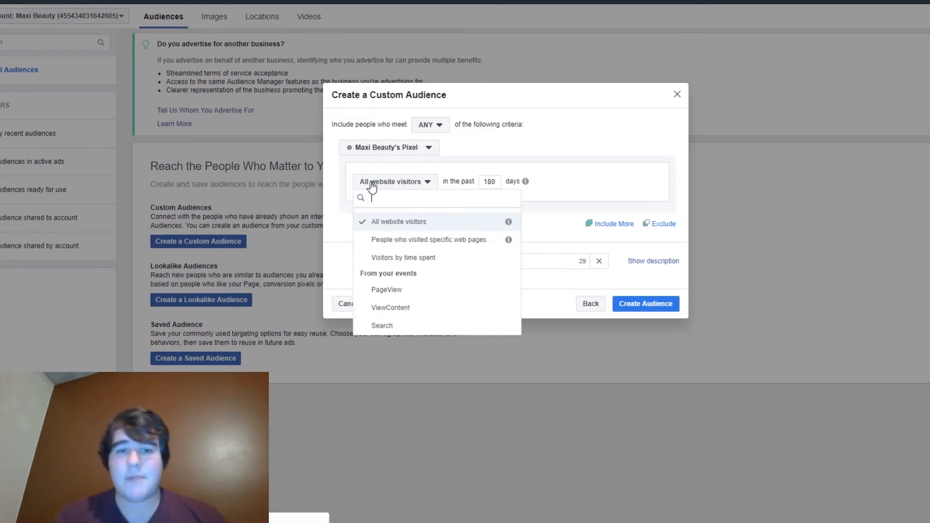
left_click(409, 239)
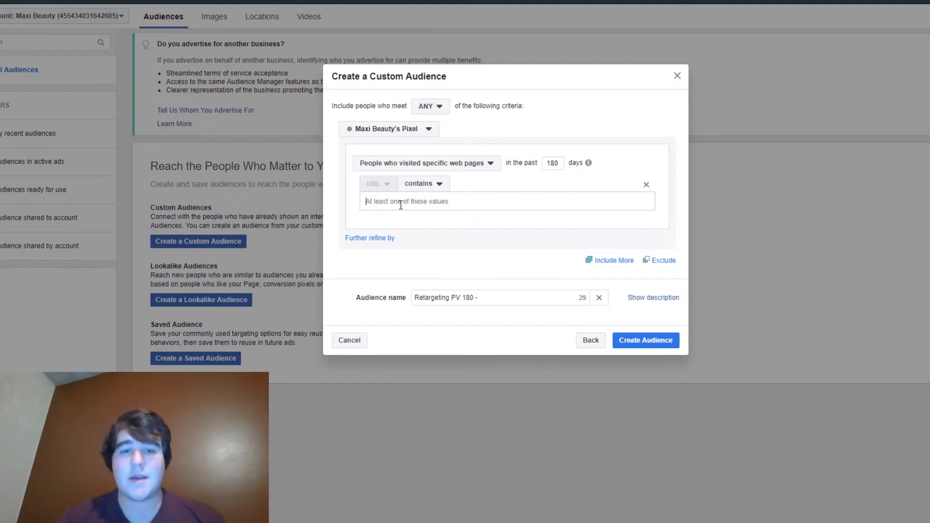
left_click(493, 297)
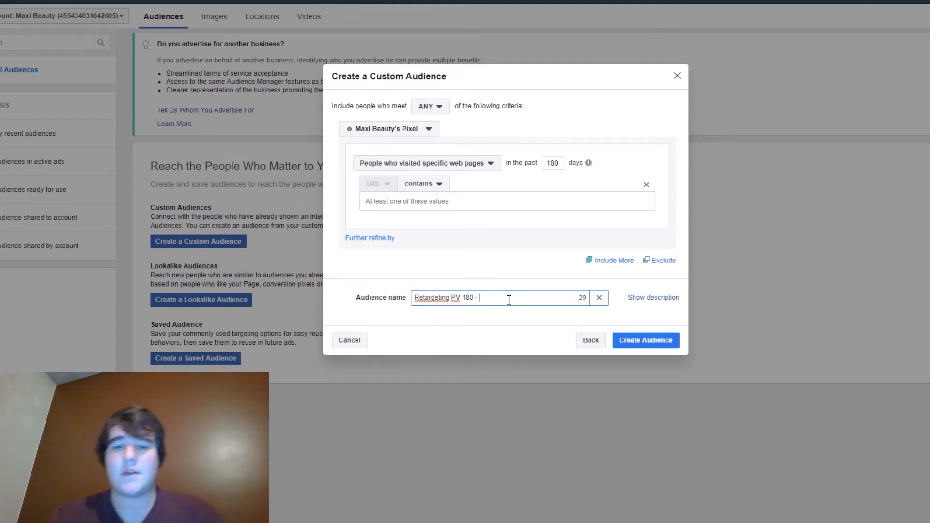
type("Colle")
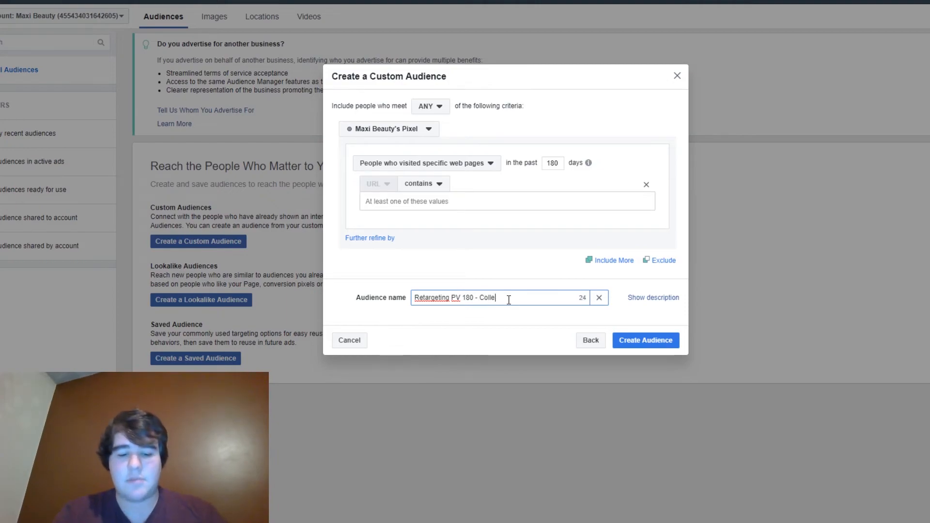
type("ctions Page")
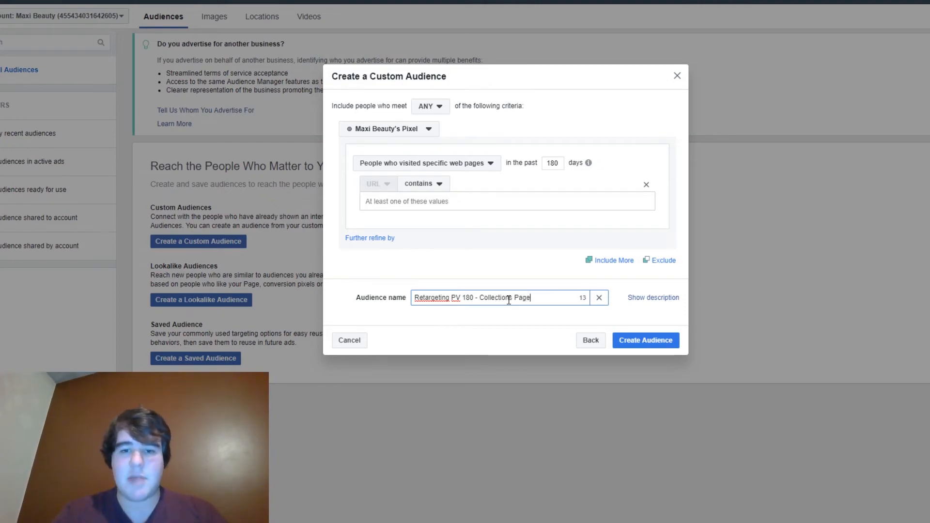
Set the criterion back to all website visitors, rename the audience "Retargeting PV 180 - FW", and create it
left_click(419, 166)
left_click(417, 204)
left_click_drag(540, 260, 478, 261)
key("BackSpace")
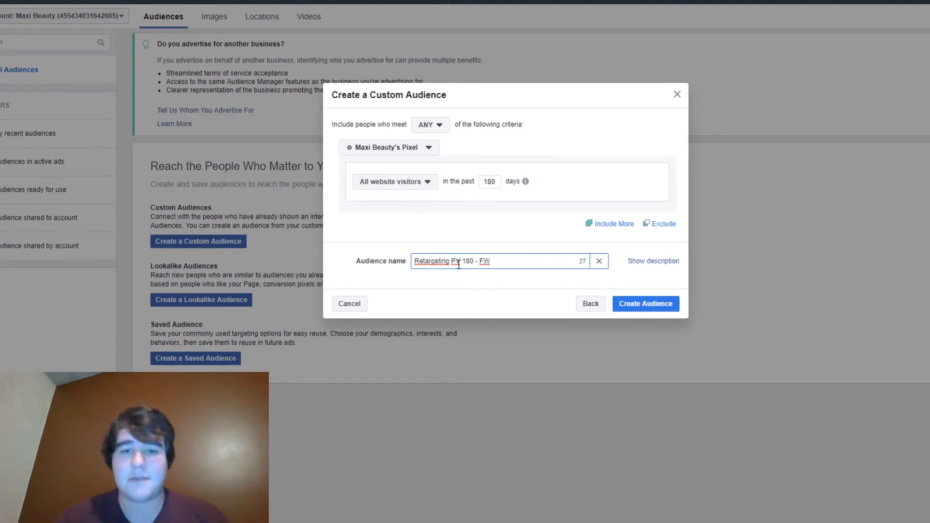
left_click_drag(416, 261, 459, 257)
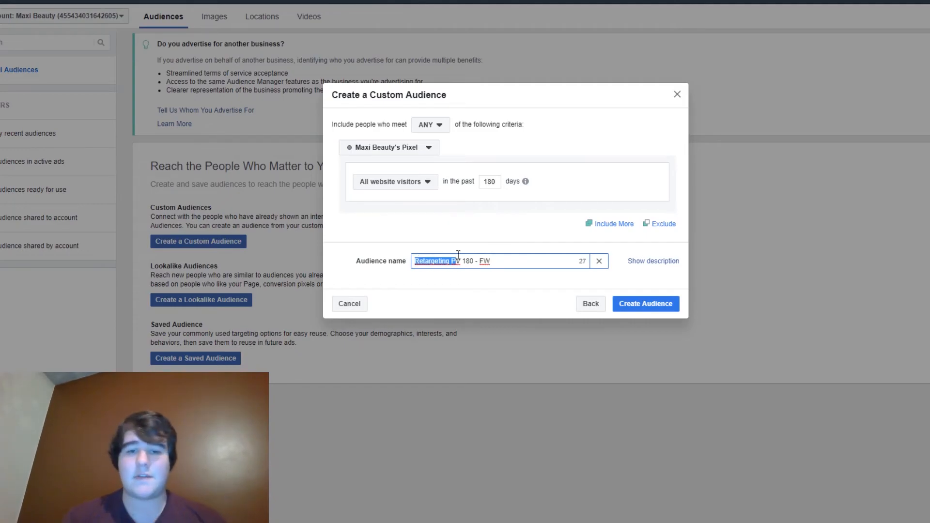
left_click(506, 262)
left_click(625, 305)
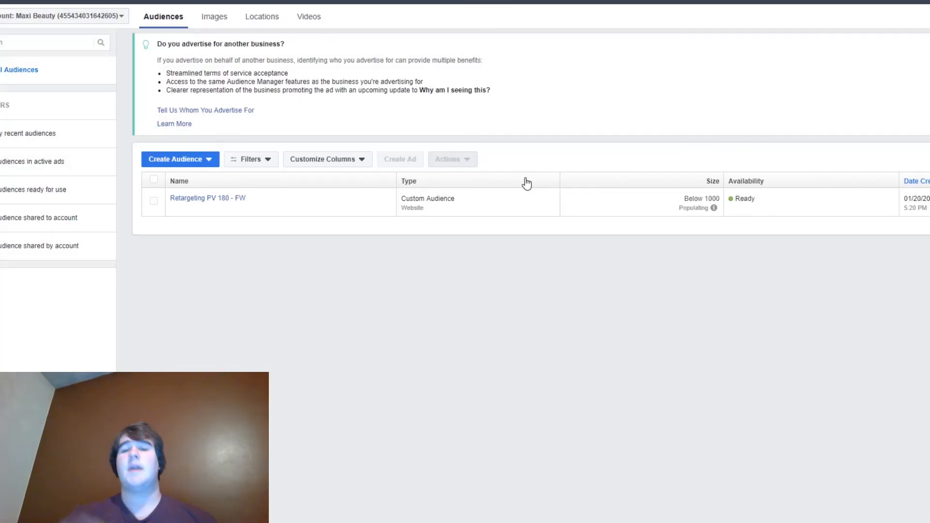
Start a new video engagement custom audience of people who viewed at least 3 seconds of your video
mouse_move(227, 198)
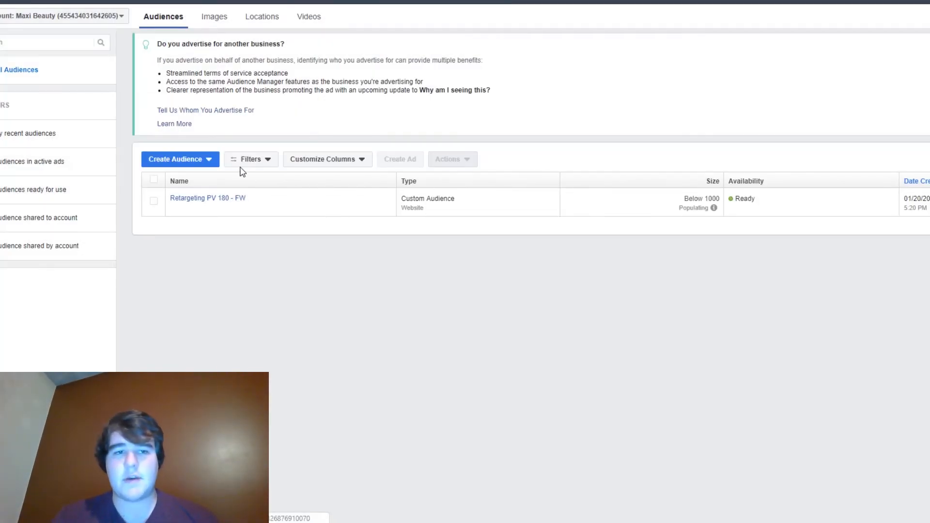
left_click(204, 160)
left_click(197, 184)
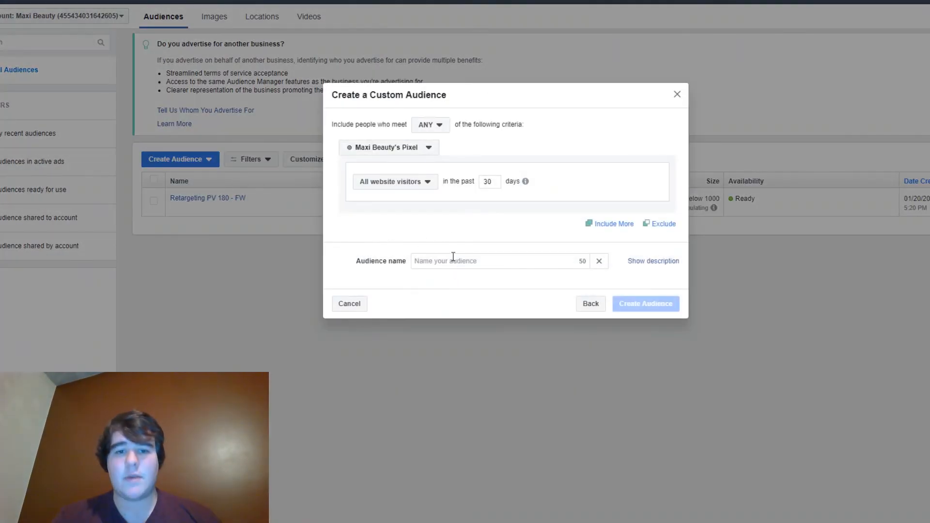
left_click(591, 304)
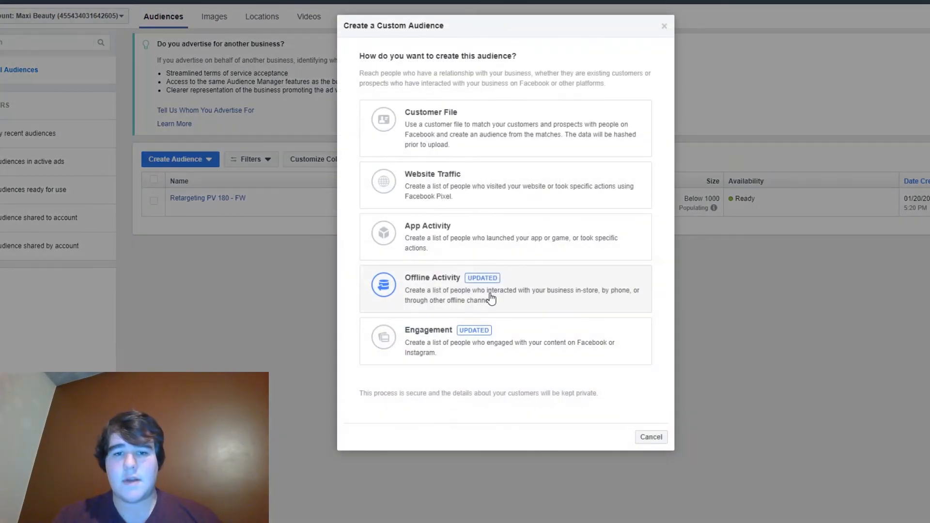
left_click(429, 326)
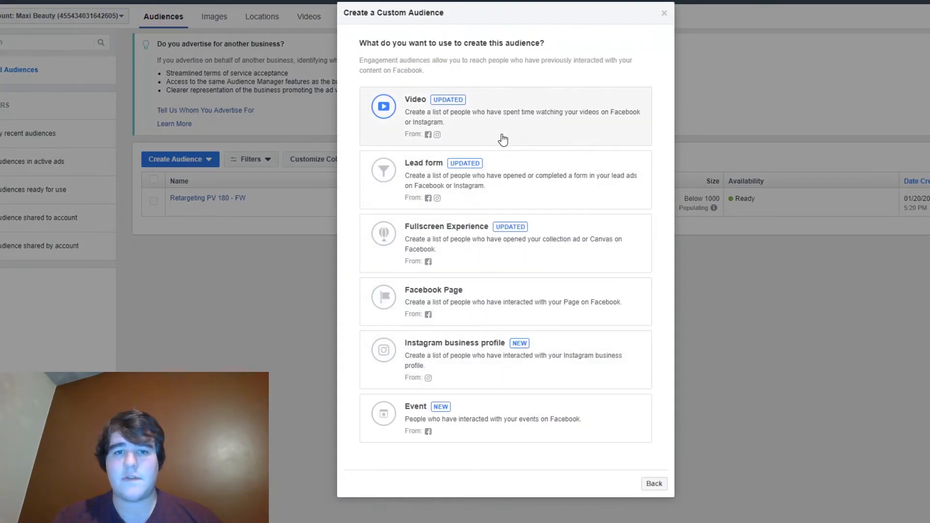
left_click(491, 132)
left_click(484, 143)
left_click(487, 164)
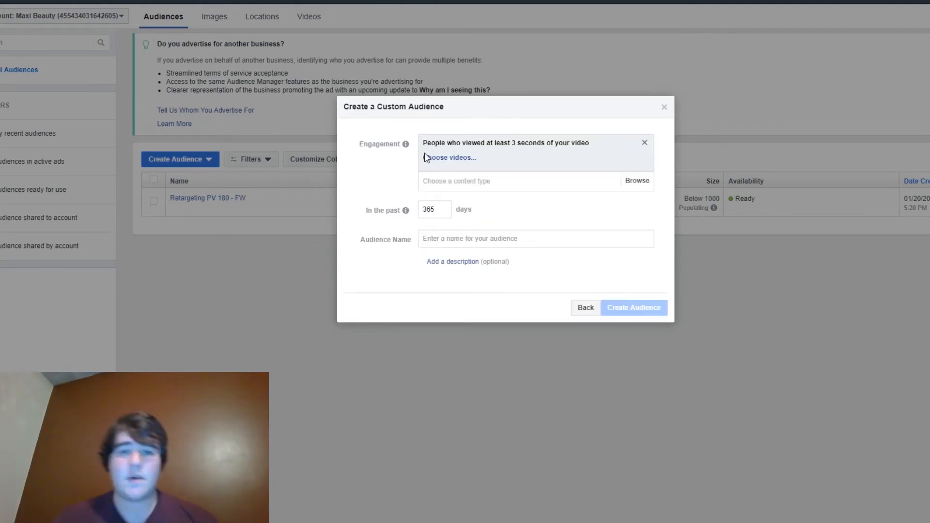
left_click(583, 311)
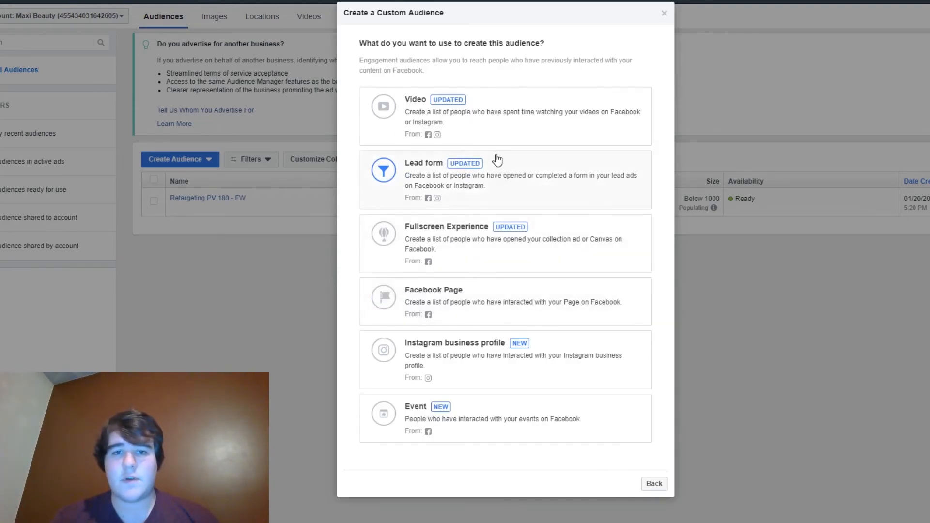
left_click(474, 124)
left_click(473, 148)
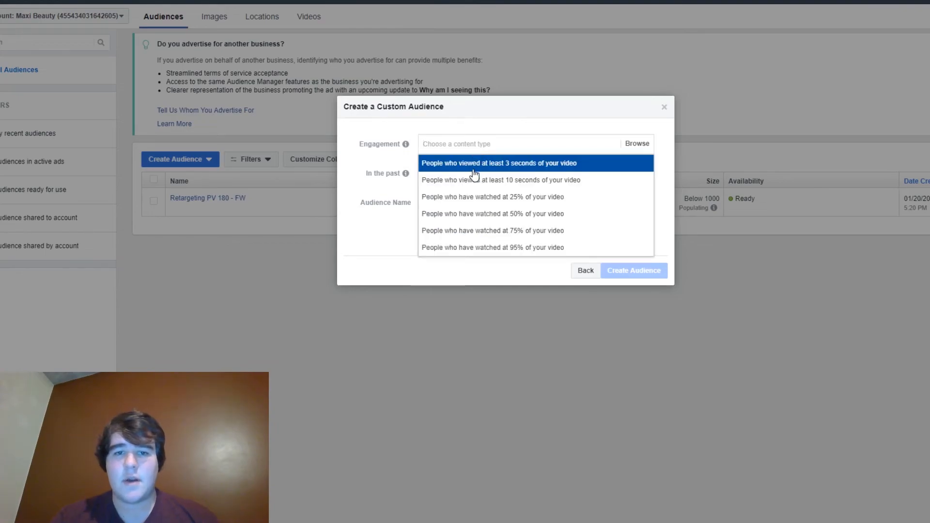
left_click(472, 167)
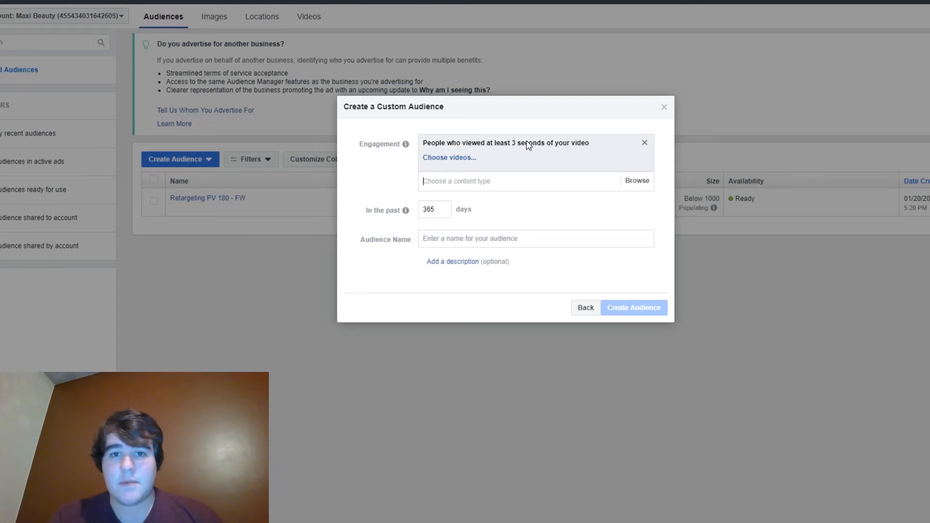
Name the video engagement audience "Retargeting VV 3 Sec 365"
left_click(471, 243)
type("Ret")
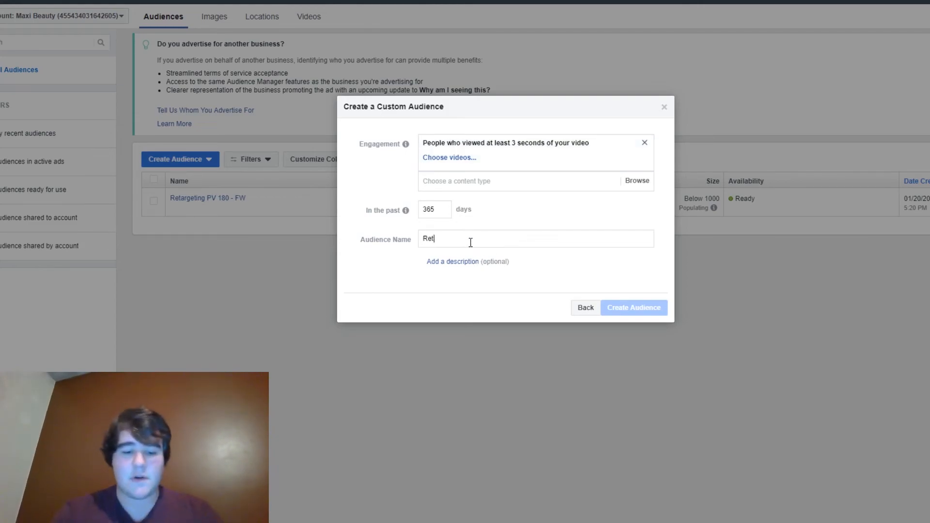
type("argeting")
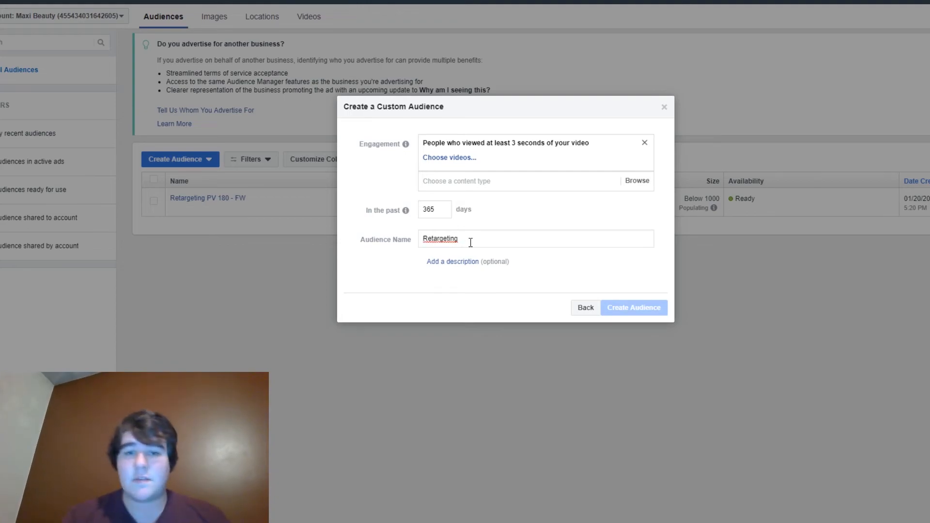
type(" VV 3 Sec")
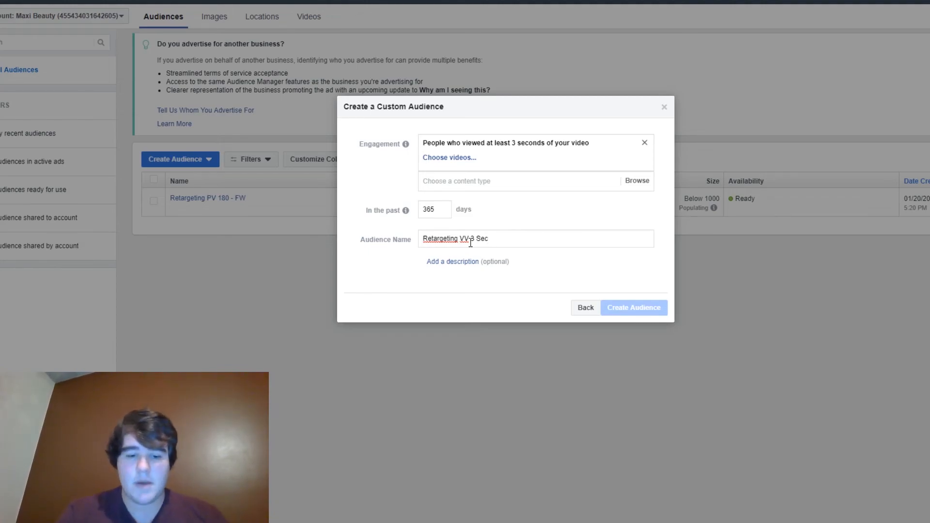
type("5")
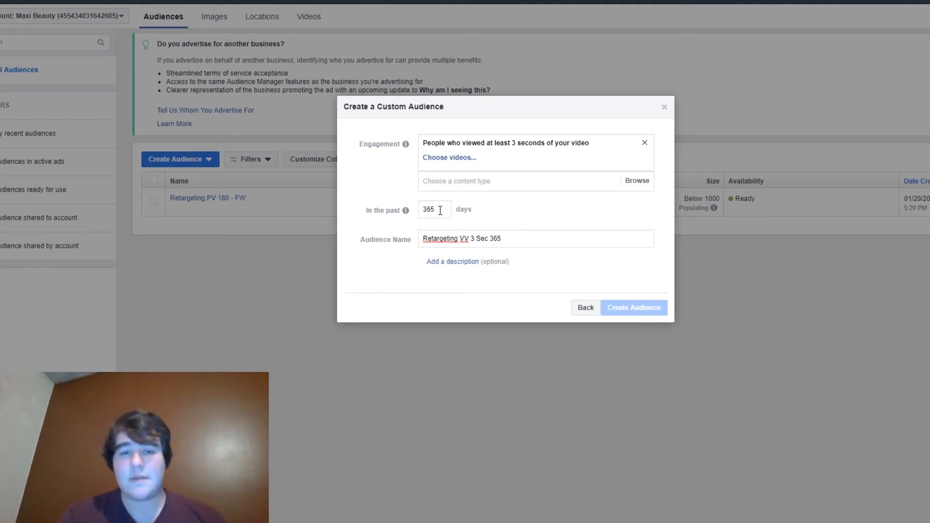
Extend the video engagement audience's name with the suffix "- Video 1Ad"
left_click(423, 212)
left_click_drag(435, 209, 423, 209)
left_click(498, 203)
left_click(513, 235)
type("-")
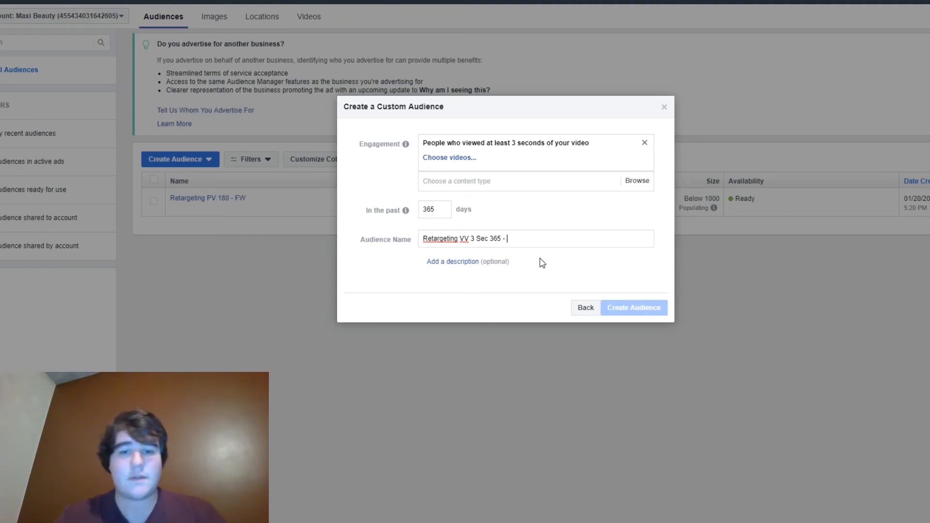
type(" Video")
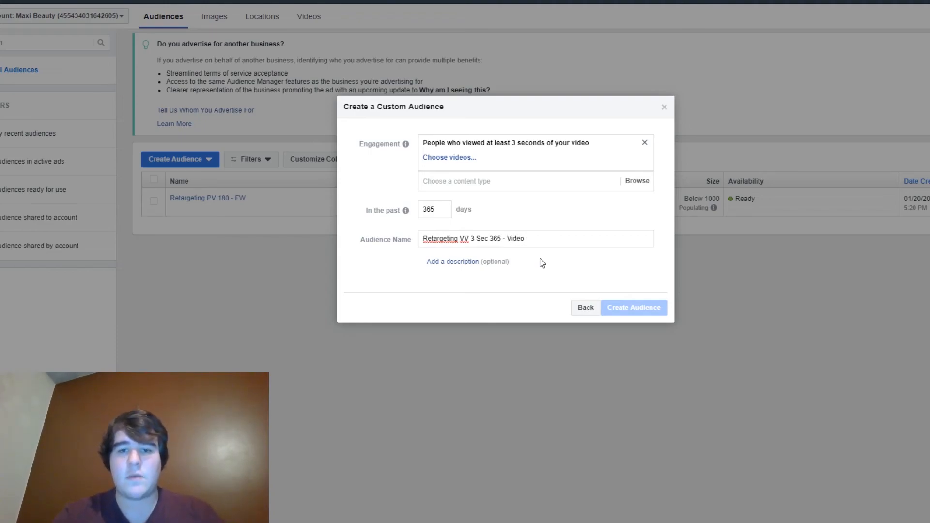
type(" 1Ad")
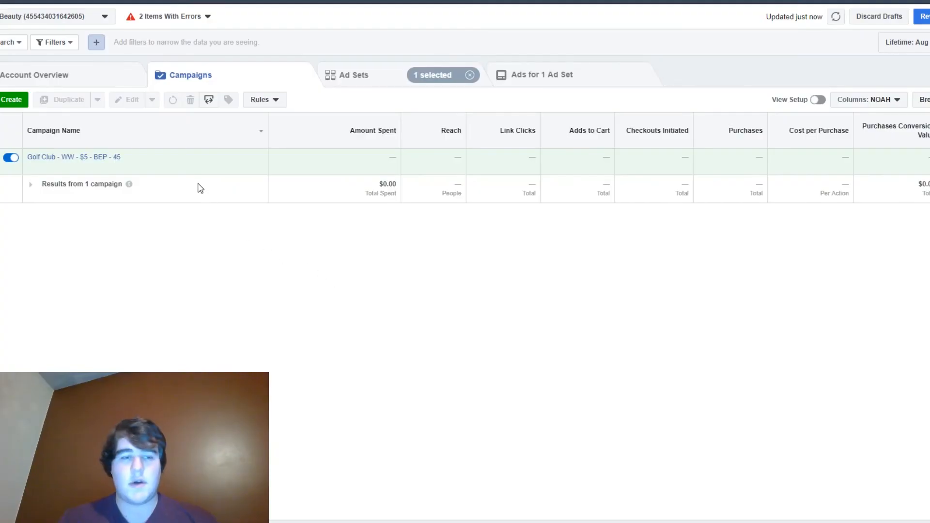
Open the Golf/ES ad set for editing and remove its Golf and Engaged Shoppers detailed targeting
left_click(218, 157)
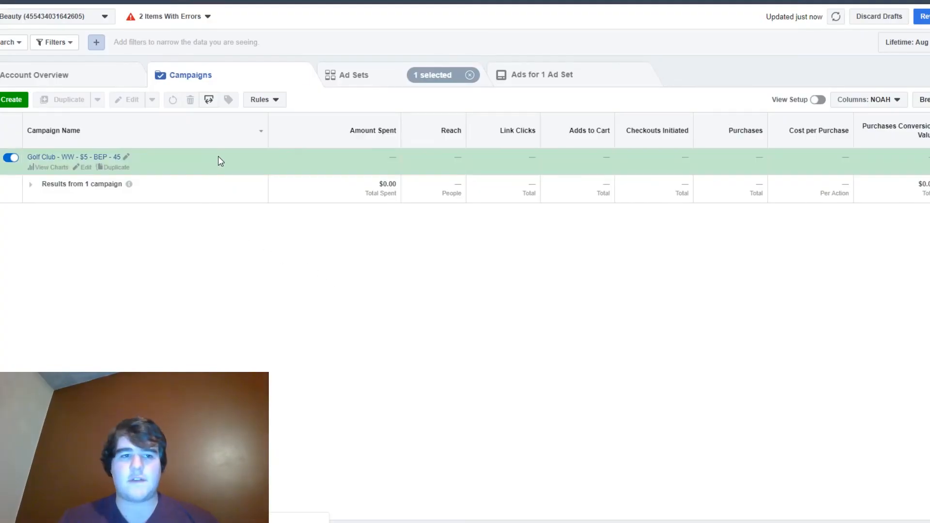
left_click(367, 78)
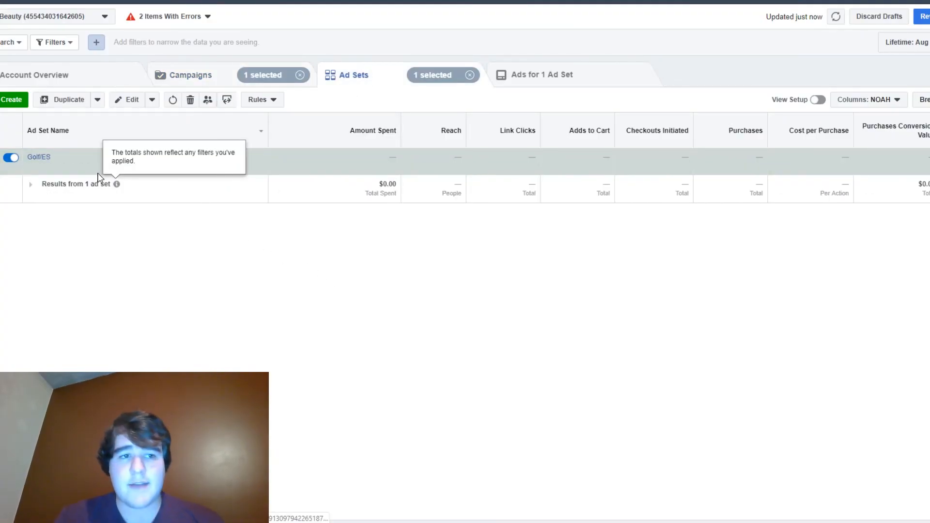
left_click(83, 170)
scroll(661, 326, "down", 10)
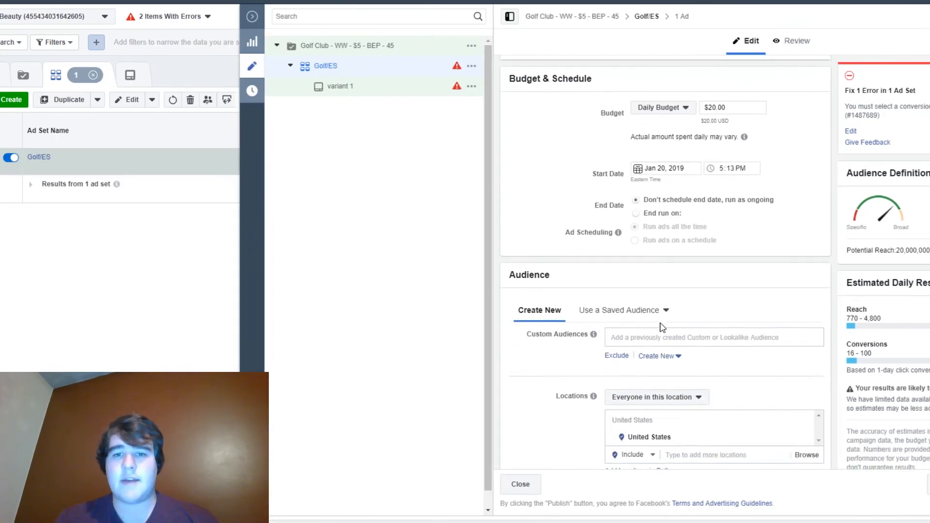
scroll(661, 326, "down", 5)
scroll(661, 327, "up", 3)
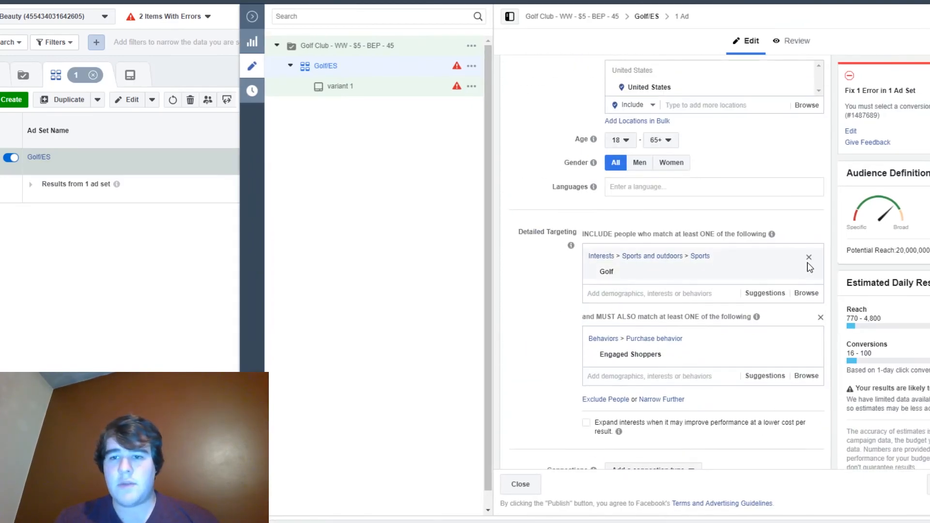
left_click(809, 258)
left_click(820, 276)
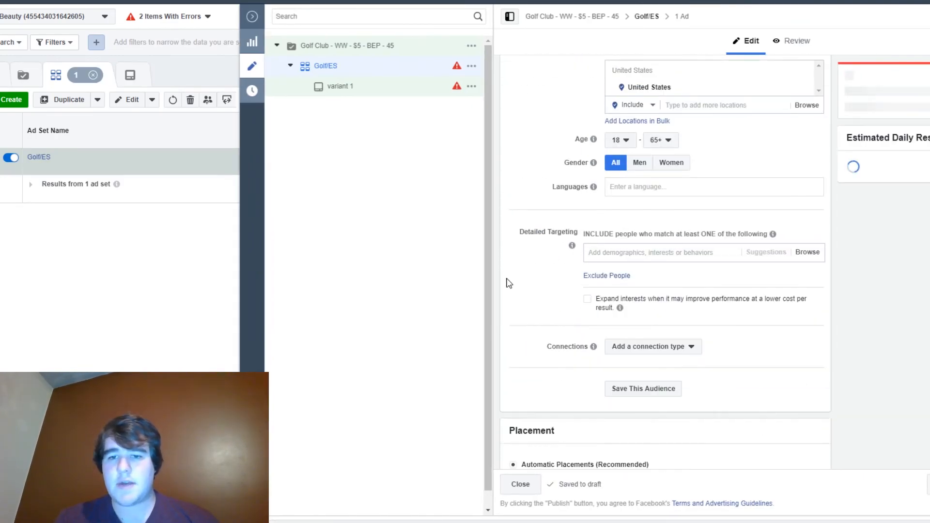
Add the custom audience "Retargeting PV 180 - FW" to the ad set's audience
scroll(518, 296, "up", 5)
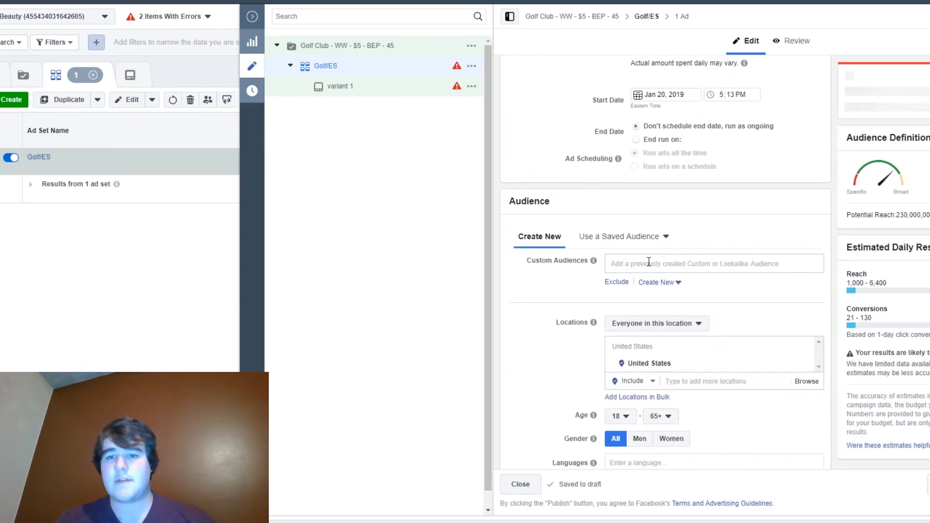
left_click(630, 263)
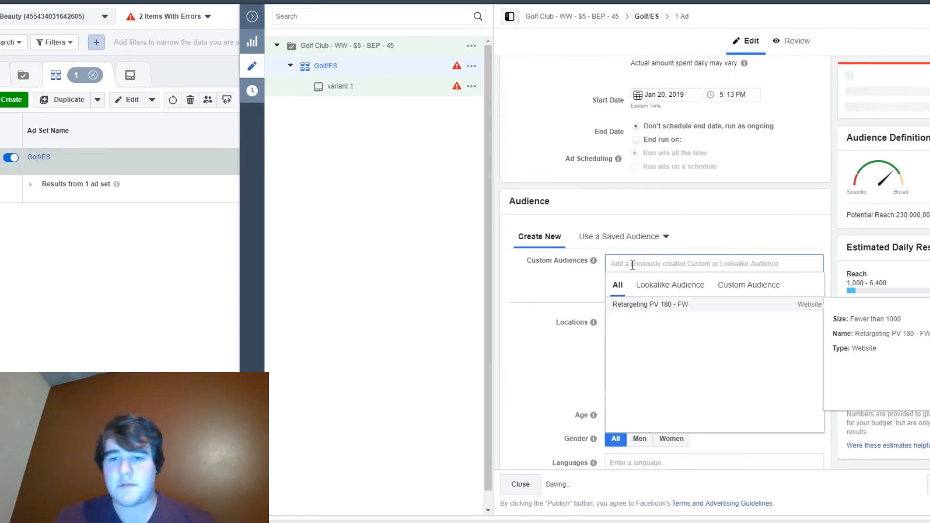
left_click(668, 287)
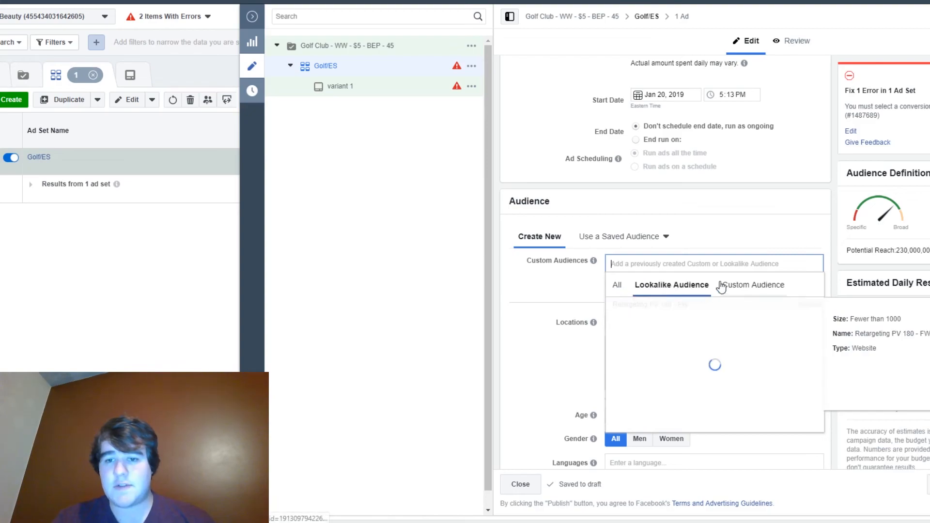
left_click(740, 286)
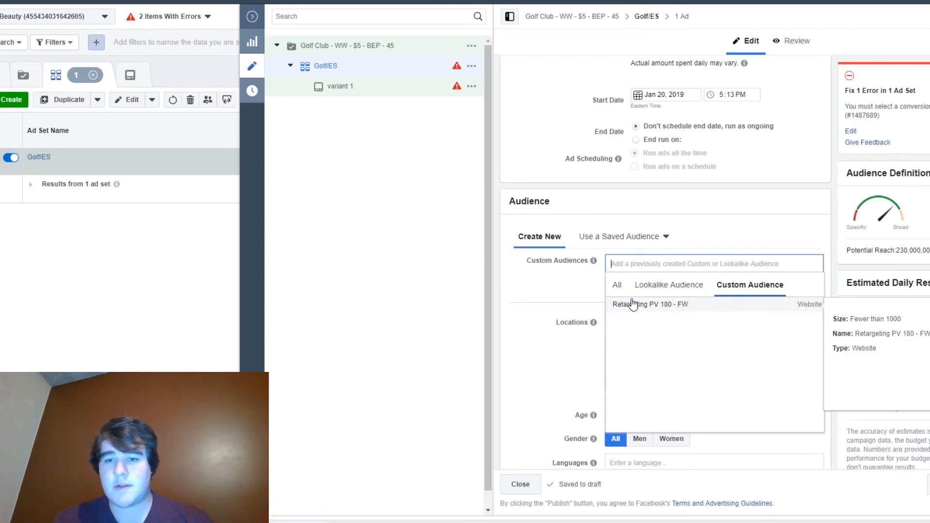
left_click(618, 287)
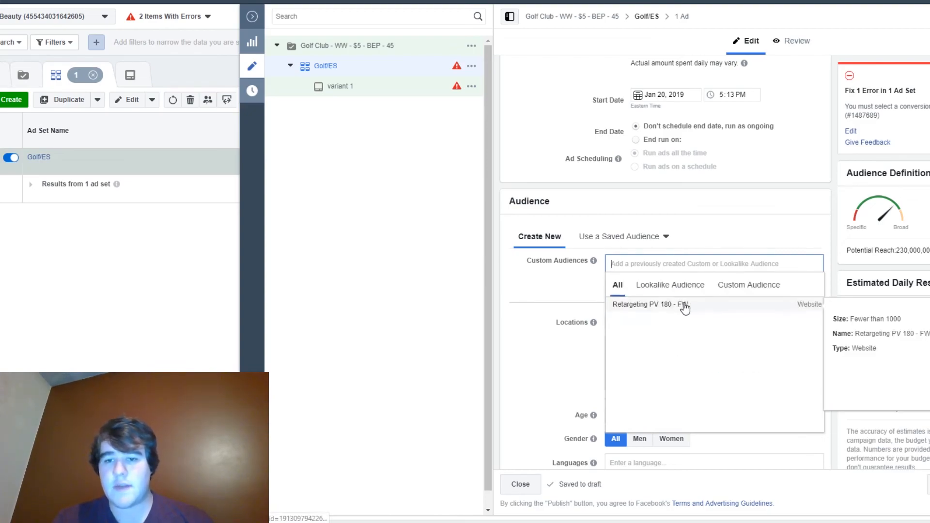
left_click(625, 314)
Copy "PV 180 - FW" from the custom audience's name and use it to replace the ad set name
mouse_move(701, 277)
left_mouse_down()
mouse_move(611, 280)
mouse_move(703, 277)
left_mouse_up()
key("ctrl+c")
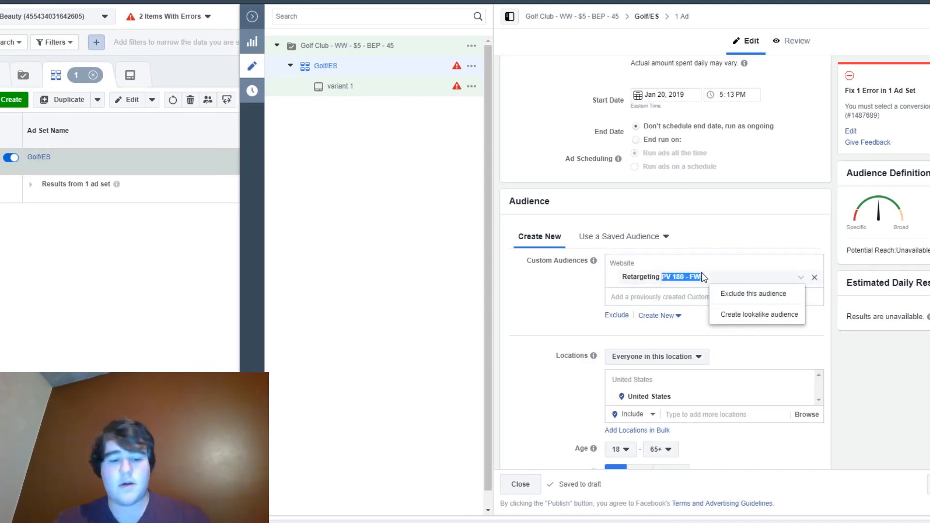
left_click(524, 284)
scroll(523, 285, "up", 6)
triple_click(623, 80)
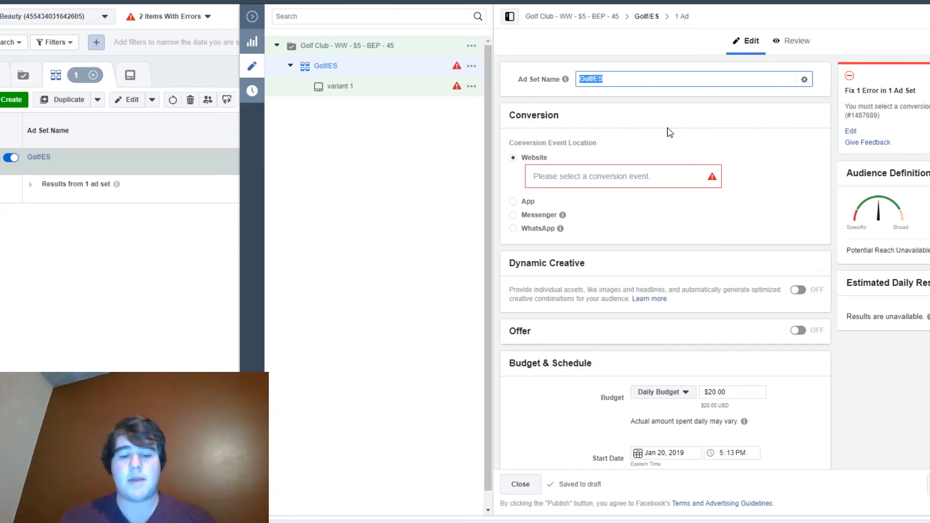
key("ctrl+v")
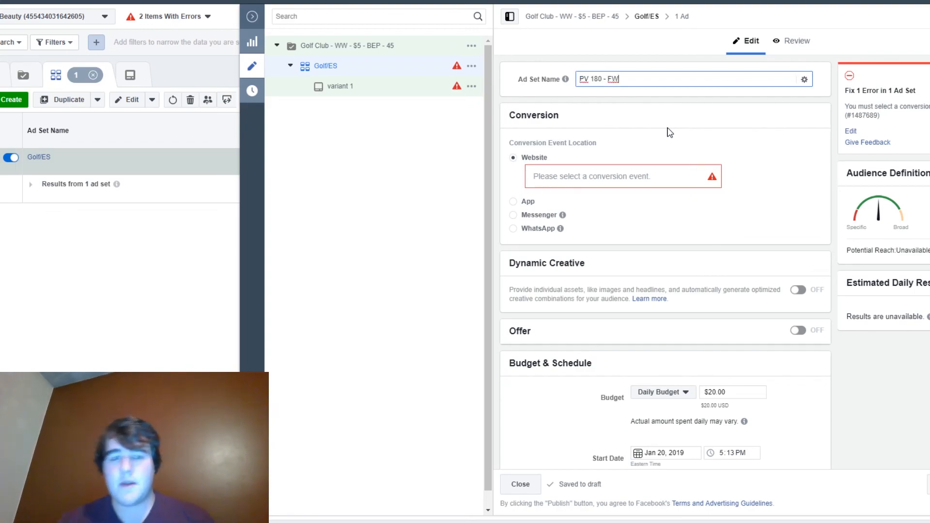
left_click(636, 127)
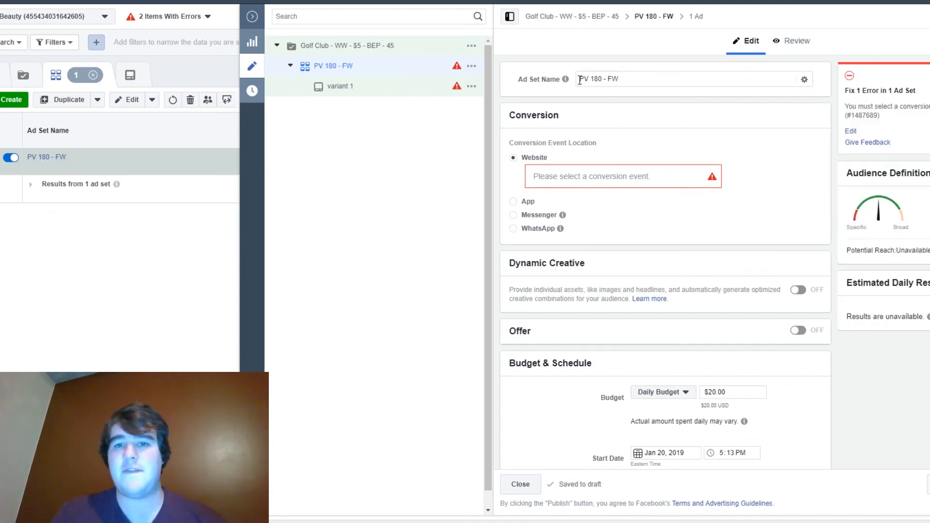
left_click_drag(580, 80, 620, 80)
left_click(632, 103)
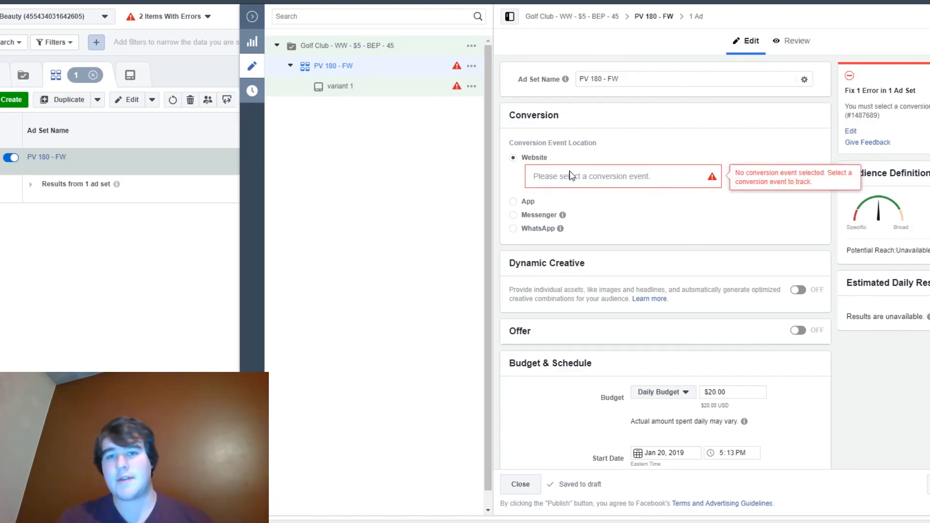
scroll(588, 247, "down", 7)
scroll(588, 245, "up", 7)
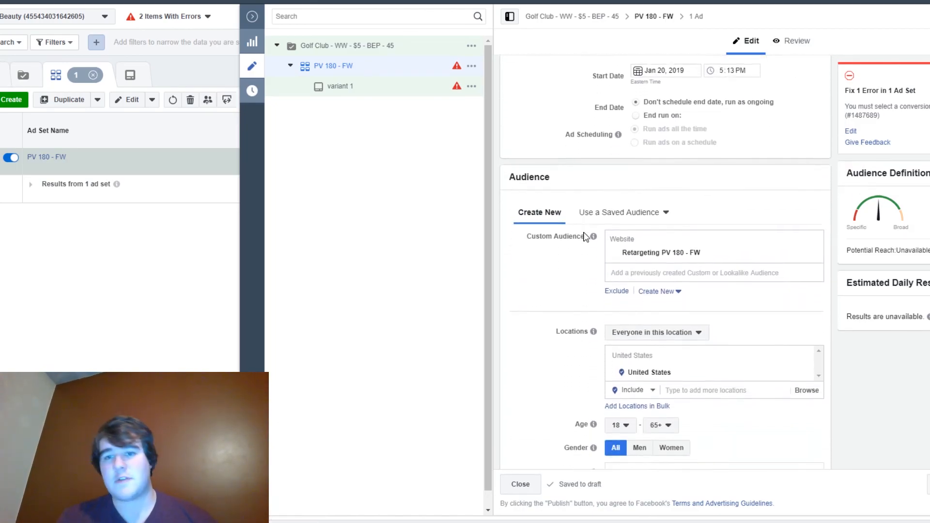